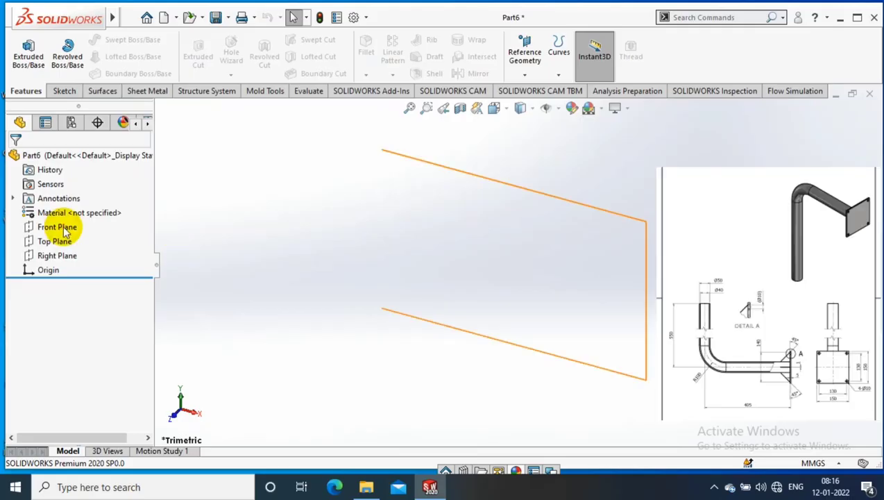
Step: Sketch on the Front Plane an upright line from the origin with a horizontal arm
{"action": "right_click", "coordinate": [63, 226]}
{"action": "left_click", "coordinate": [61, 91]}
{"action": "left_click", "coordinate": [28, 51]}
{"action": "left_click", "coordinate": [89, 39]}
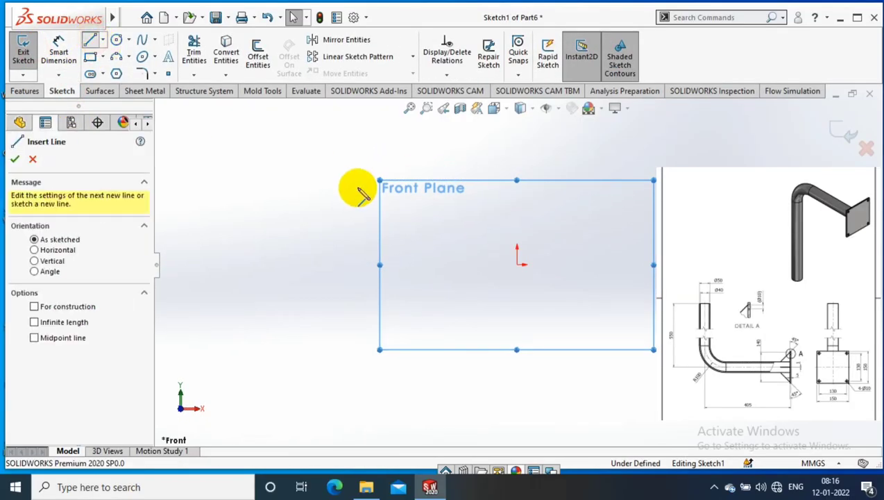
{"action": "left_click", "coordinate": [517, 264]}
{"action": "left_click", "coordinate": [517, 151]}
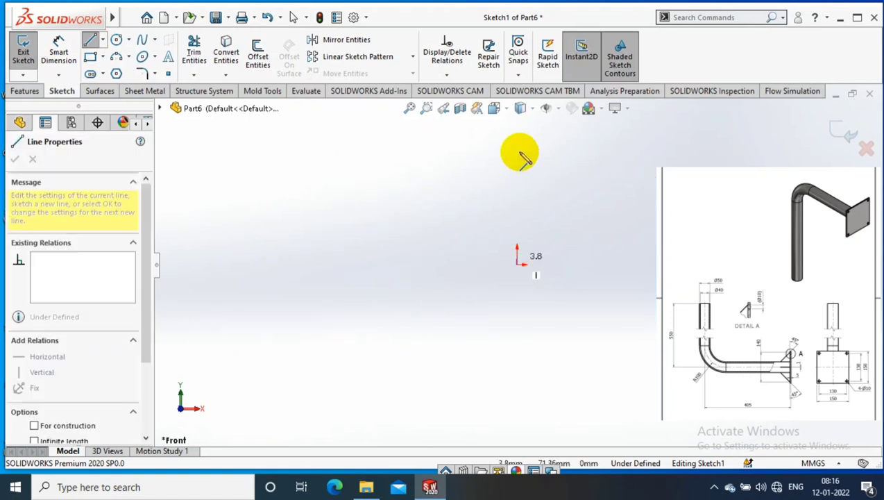
{"action": "left_click", "coordinate": [579, 151]}
{"action": "key", "text": "Escape"}
{"action": "scroll", "coordinate": [670, 149], "scroll_direction": "down", "scroll_amount": 3}
Step: Dimension the upright line to 550 mm and the horizontal arm to 405 mm
{"action": "left_click", "coordinate": [58, 52]}
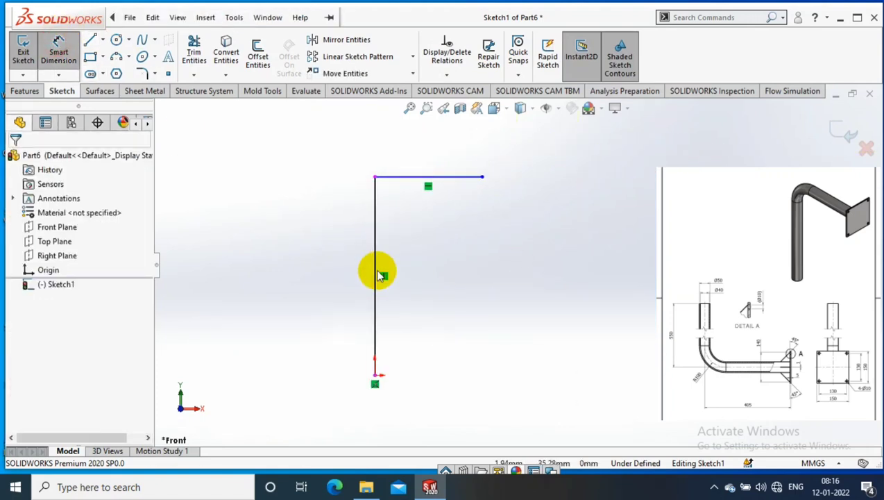
{"action": "left_click", "coordinate": [379, 273]}
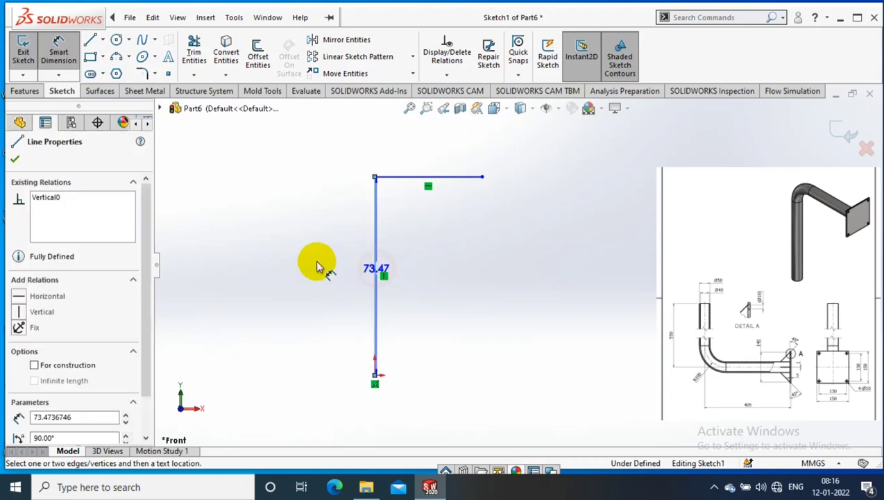
{"action": "left_click", "coordinate": [316, 263]}
{"action": "type", "text": "550"}
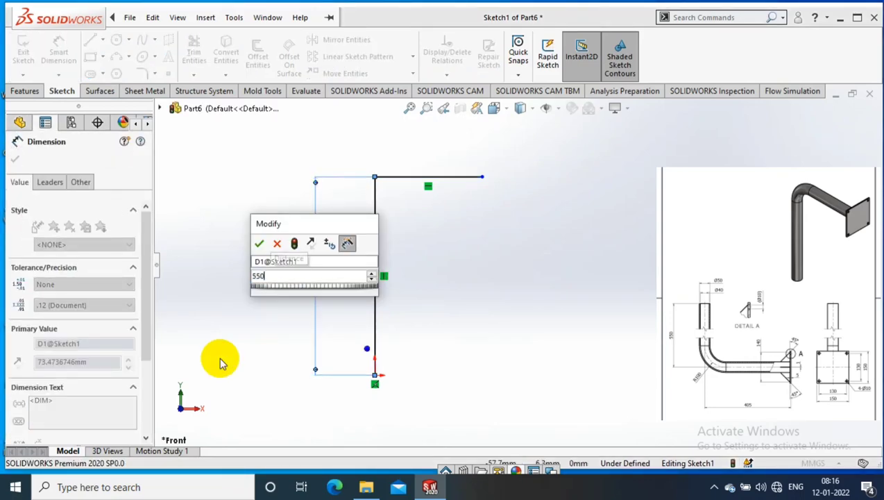
{"action": "key", "text": "Return"}
{"action": "left_click", "coordinate": [405, 176]}
{"action": "left_click", "coordinate": [409, 163]}
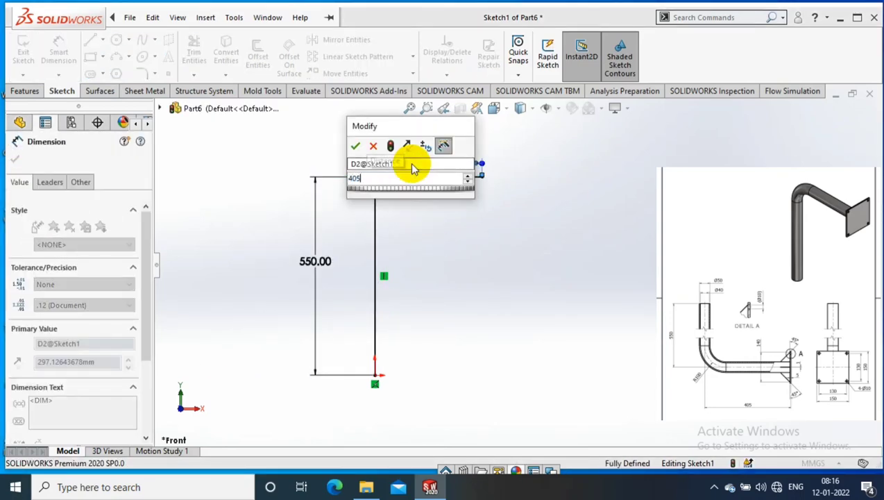
{"action": "type", "text": "405"}
{"action": "key", "text": "Return"}
Step: Round the corner between the two lines with a 100 mm sketch fillet
{"action": "left_click", "coordinate": [141, 74]}
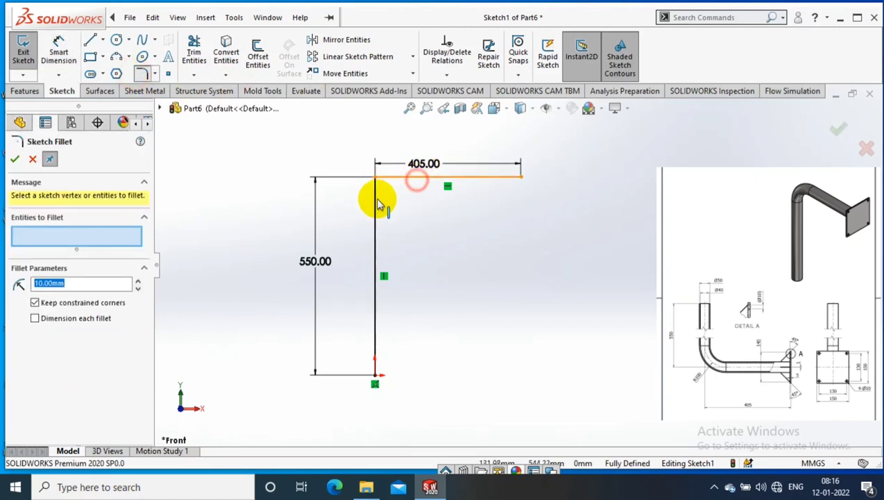
{"action": "left_click", "coordinate": [376, 213]}
{"action": "type", "text": "100"}
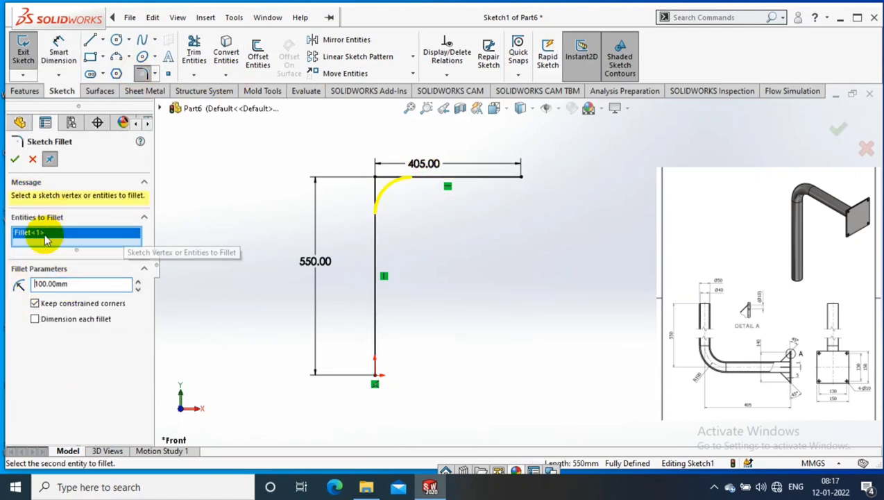
{"action": "left_click", "coordinate": [15, 159]}
Step: Sweep a 50 mm circular profile along the bent path sketch
{"action": "left_click", "coordinate": [23, 52]}
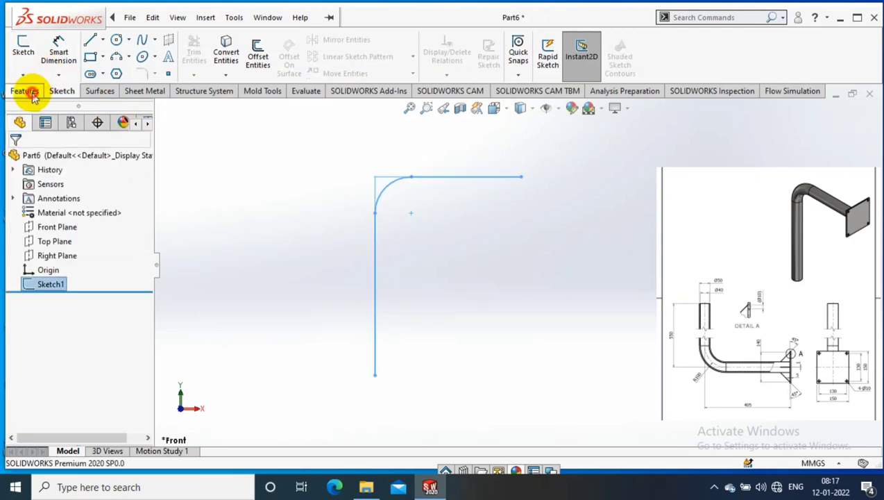
{"action": "left_click", "coordinate": [26, 91]}
{"action": "left_click", "coordinate": [130, 40]}
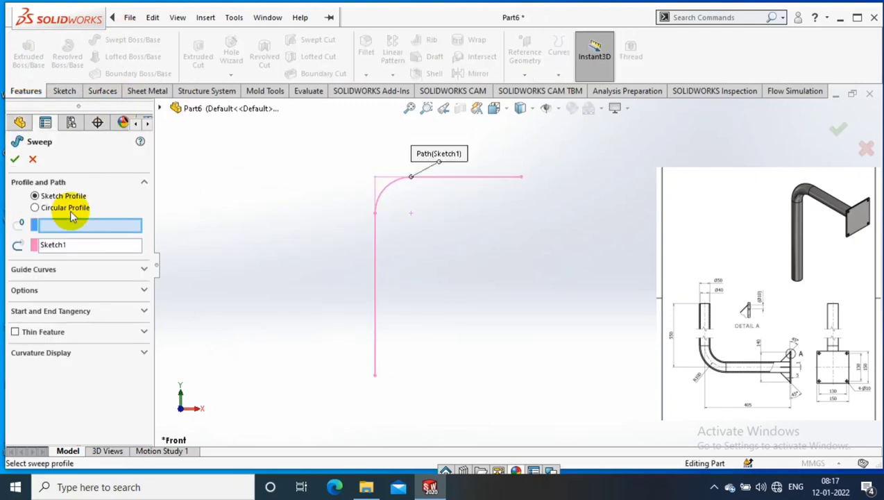
{"action": "left_click", "coordinate": [36, 208]}
{"action": "type", "text": "50"}
{"action": "key", "text": "Return"}
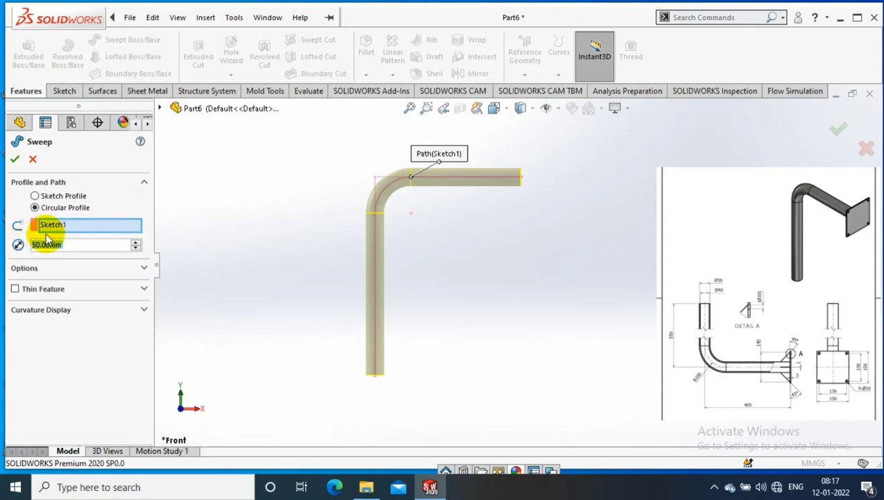
{"action": "left_click", "coordinate": [14, 159]}
Step: Shell the tube to a 5 mm wall with both end faces open, and sketch on its end face
{"action": "left_click", "coordinate": [424, 73]}
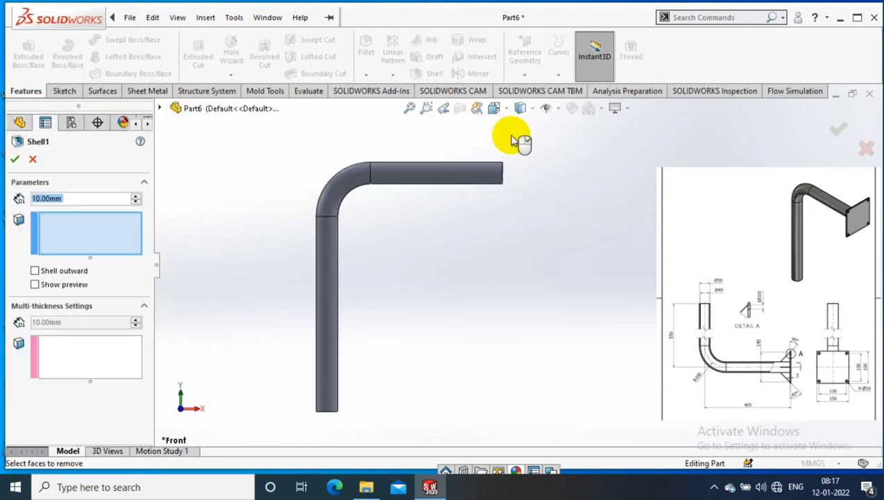
{"action": "middle_click_drag", "start_coordinate": [601, 200], "coordinate": [470, 180]}
{"action": "left_click", "coordinate": [465, 178]}
{"action": "middle_click_drag", "start_coordinate": [435, 352], "coordinate": [347, 399]}
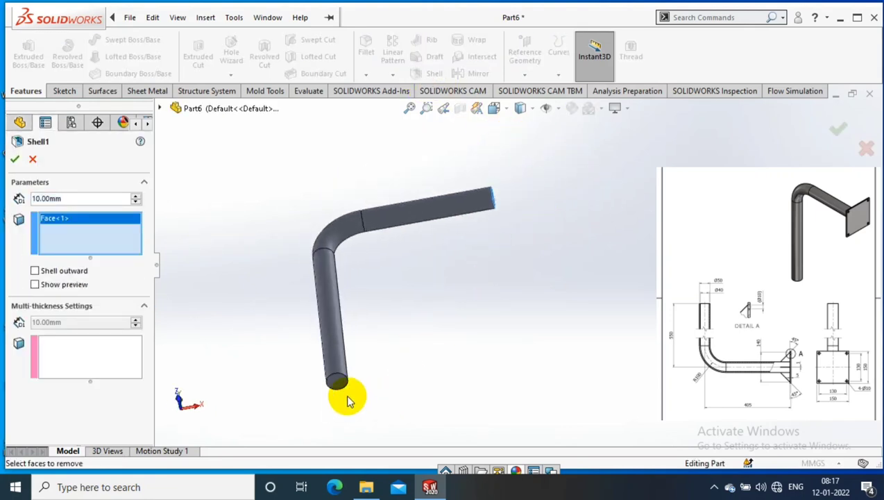
{"action": "left_click", "coordinate": [338, 381]}
{"action": "type", "text": "5"}
{"action": "key", "text": "Return"}
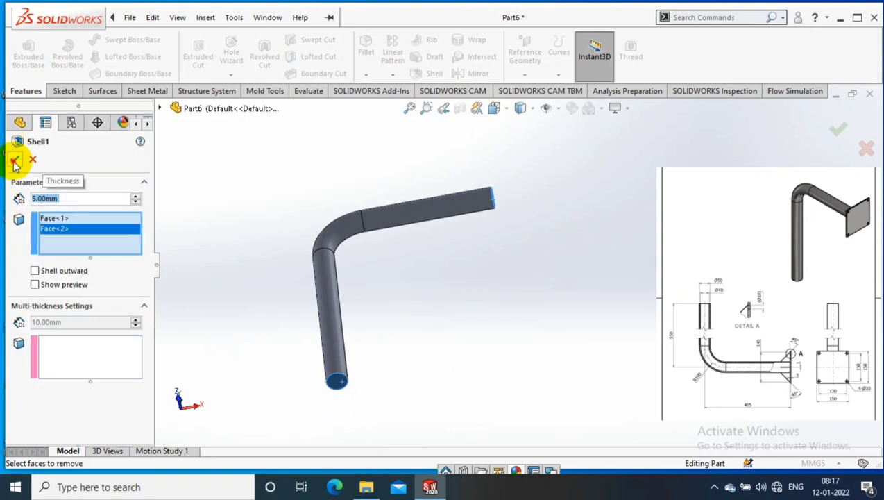
{"action": "left_click", "coordinate": [15, 159]}
{"action": "left_click", "coordinate": [506, 263]}
{"action": "left_click", "coordinate": [99, 57]}
Step: Choose the centre rectangle tool and turn the view normal to the Right Plane
{"action": "left_click", "coordinate": [125, 88]}
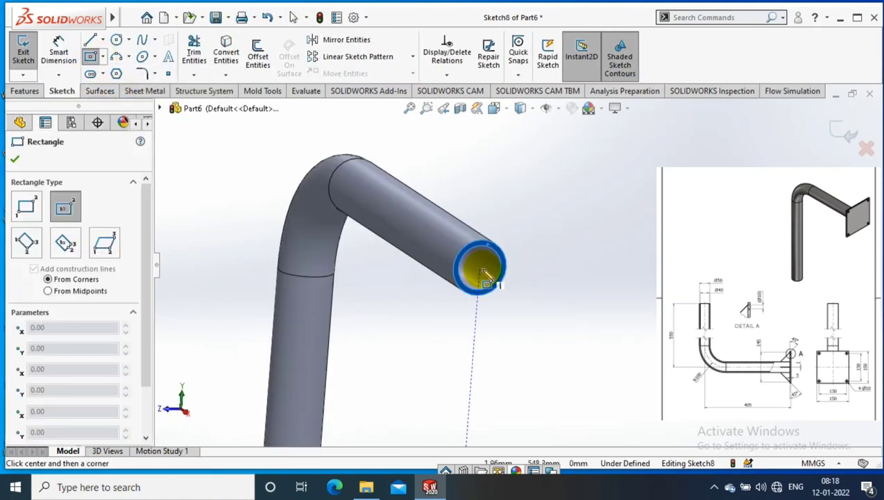
{"action": "left_click", "coordinate": [160, 110]}
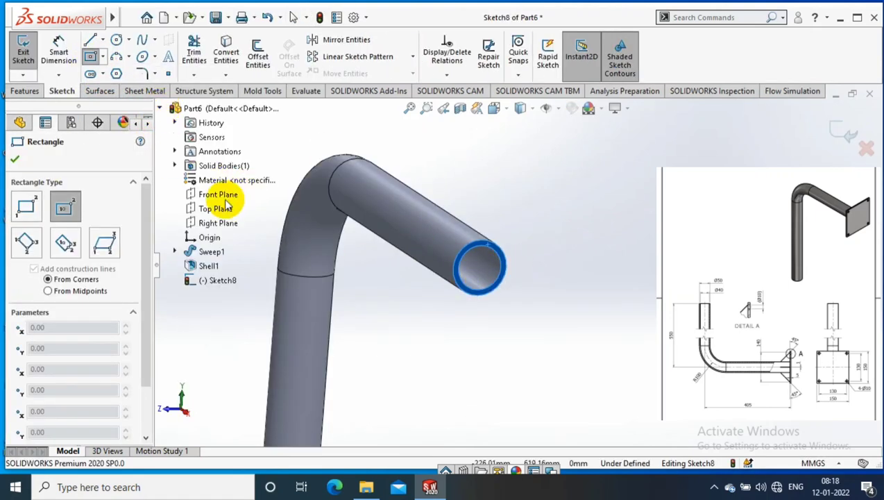
{"action": "scroll", "coordinate": [509, 335], "scroll_direction": "up", "scroll_amount": 3}
{"action": "scroll", "coordinate": [459, 302], "scroll_direction": "up", "scroll_amount": 3}
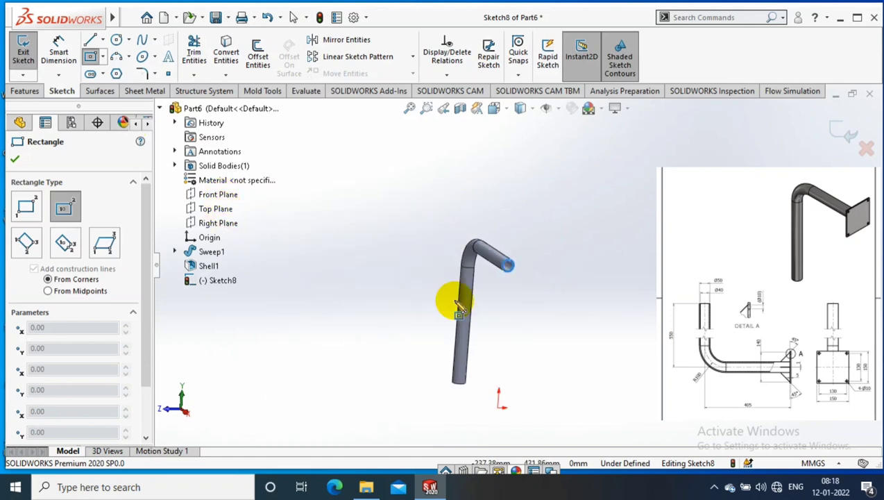
{"action": "left_click", "coordinate": [206, 211]}
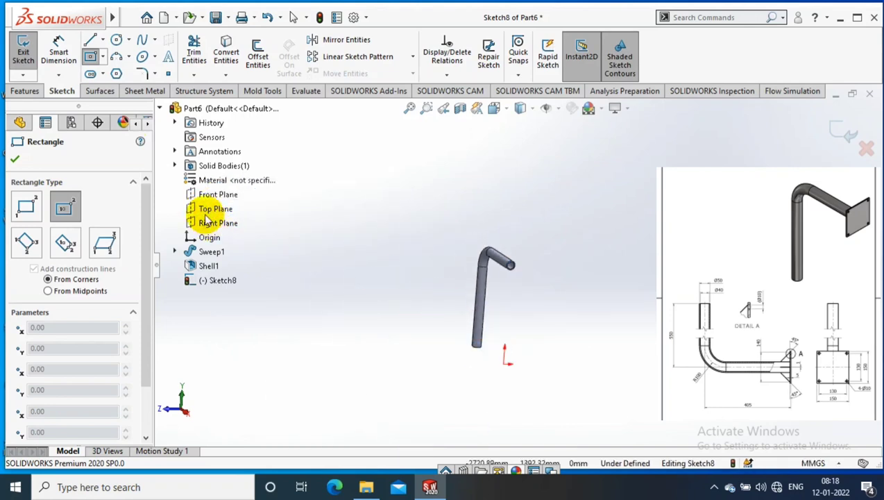
{"action": "scroll", "coordinate": [519, 276], "scroll_direction": "up", "scroll_amount": 2}
{"action": "scroll", "coordinate": [547, 281], "scroll_direction": "up", "scroll_amount": 1}
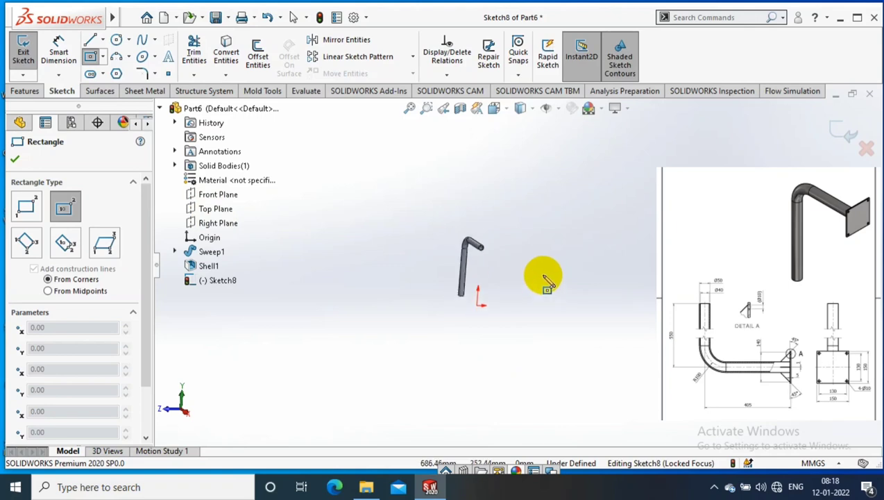
{"action": "scroll", "coordinate": [514, 268], "scroll_direction": "down", "scroll_amount": 2}
{"action": "left_click", "coordinate": [211, 210]}
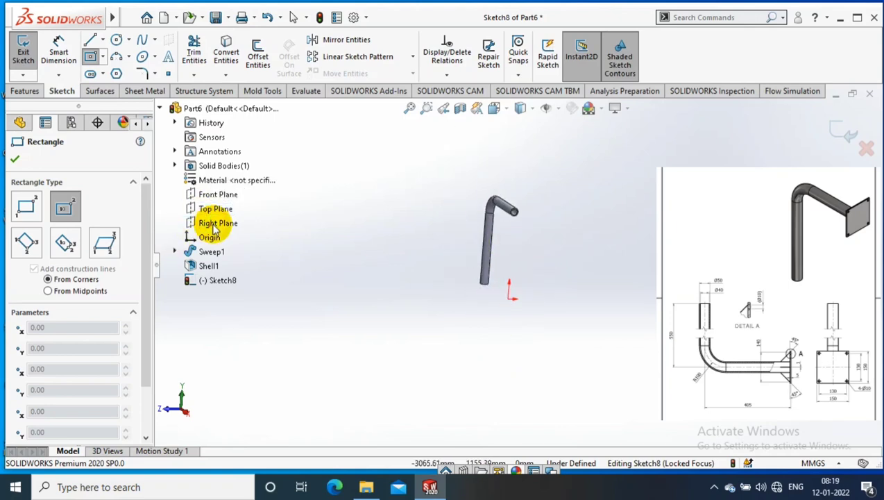
{"action": "left_click", "coordinate": [215, 228]}
{"action": "right_click", "coordinate": [216, 225]}
{"action": "left_click", "coordinate": [220, 229]}
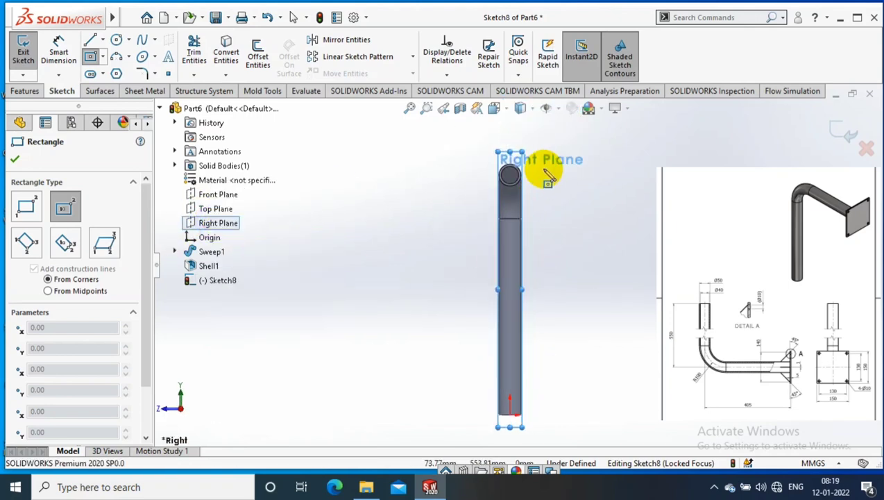
{"action": "scroll", "coordinate": [527, 208], "scroll_direction": "down", "scroll_amount": 3}
Step: Draw a centre rectangle around the tube and dimension it 150 × 150 mm
{"action": "left_click", "coordinate": [479, 254]}
{"action": "left_click", "coordinate": [588, 320]}
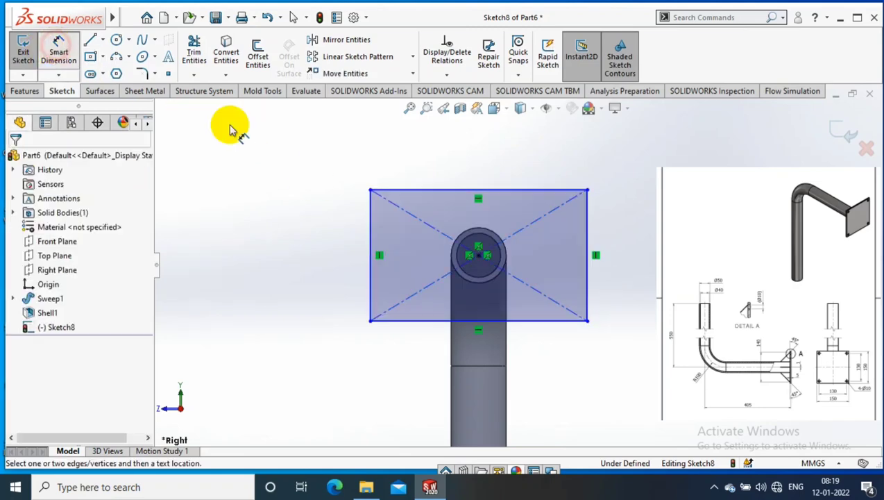
{"action": "left_click", "coordinate": [586, 229]}
{"action": "mouse_move", "coordinate": [631, 229]}
{"action": "middle_mouse_down"}
{"action": "mouse_move", "coordinate": [651, 271]}
{"action": "mouse_move", "coordinate": [651, 298]}
{"action": "middle_mouse_up"}
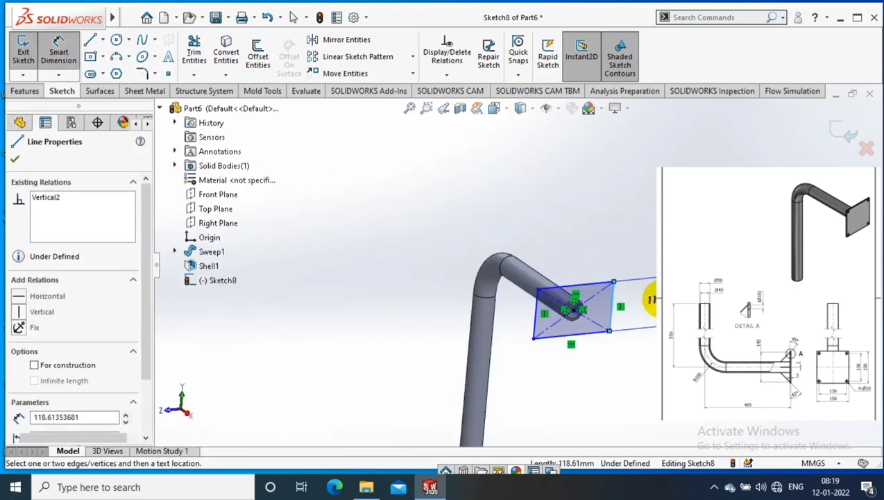
{"action": "left_click", "coordinate": [651, 298]}
{"action": "type", "text": "150"}
{"action": "key", "text": "Return"}
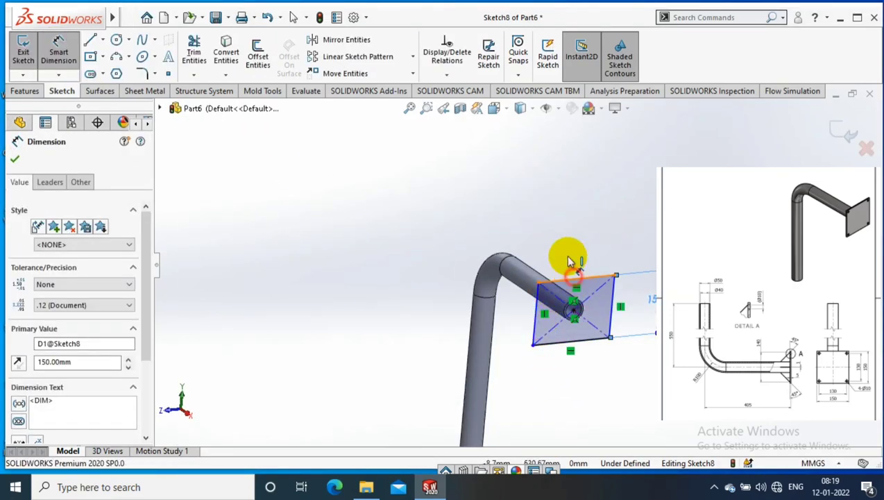
{"action": "left_click", "coordinate": [569, 261]}
{"action": "left_click", "coordinate": [566, 238]}
{"action": "type", "text": "150"}
{"action": "key", "text": "Return"}
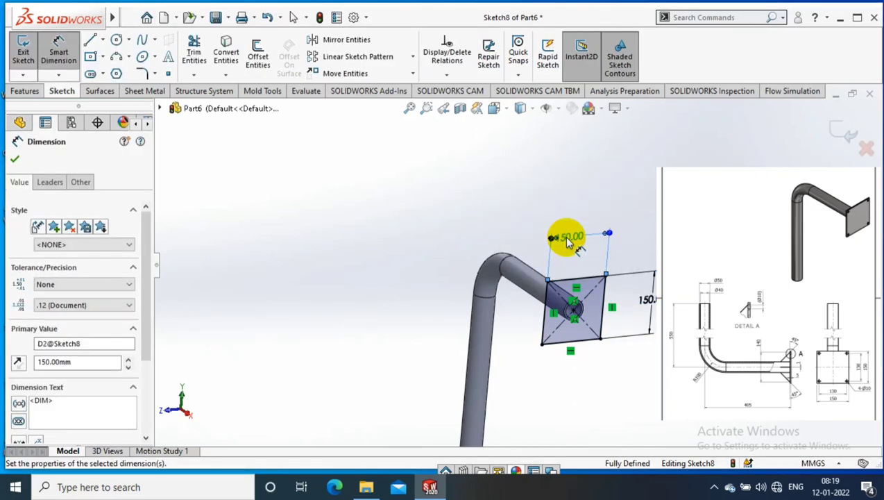
Step: Convert the tube's circular end edge into the plate sketch
{"action": "scroll", "coordinate": [608, 327], "scroll_direction": "down", "scroll_amount": 1}
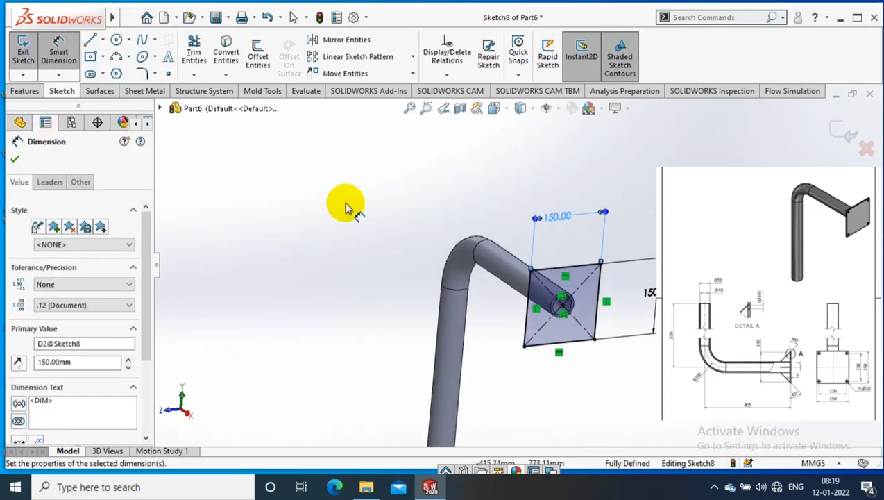
{"action": "left_click", "coordinate": [225, 74]}
{"action": "left_click", "coordinate": [496, 173]}
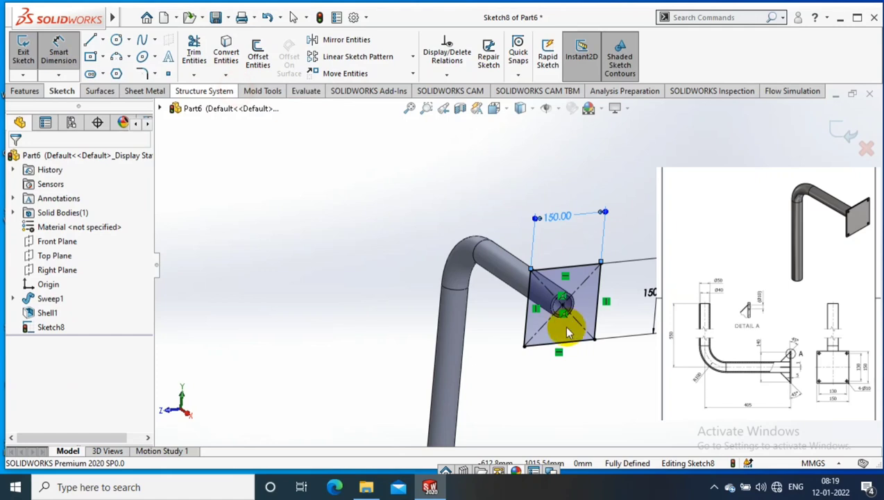
{"action": "scroll", "coordinate": [567, 333], "scroll_direction": "down", "scroll_amount": 4}
{"action": "left_click", "coordinate": [548, 293]}
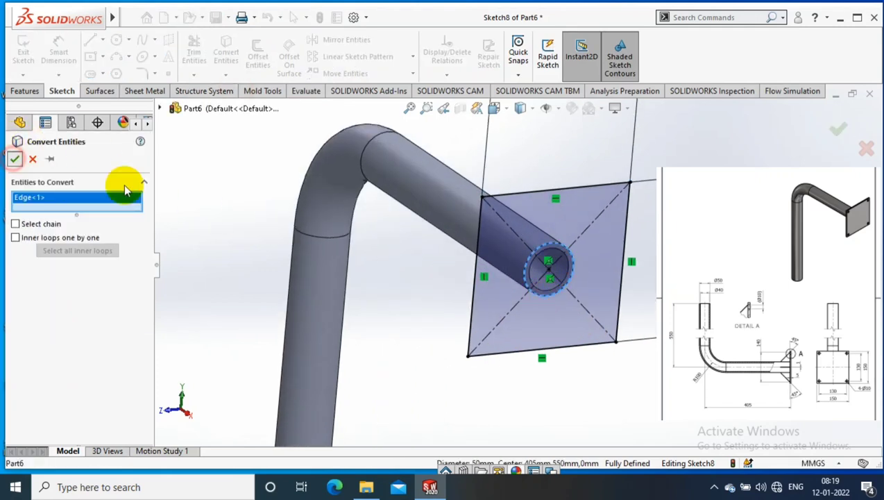
{"action": "key", "text": "Return"}
Step: Extrude the sketch as a 5 mm blind boss merged with the pipe
{"action": "left_click", "coordinate": [24, 91]}
{"action": "left_click", "coordinate": [27, 55]}
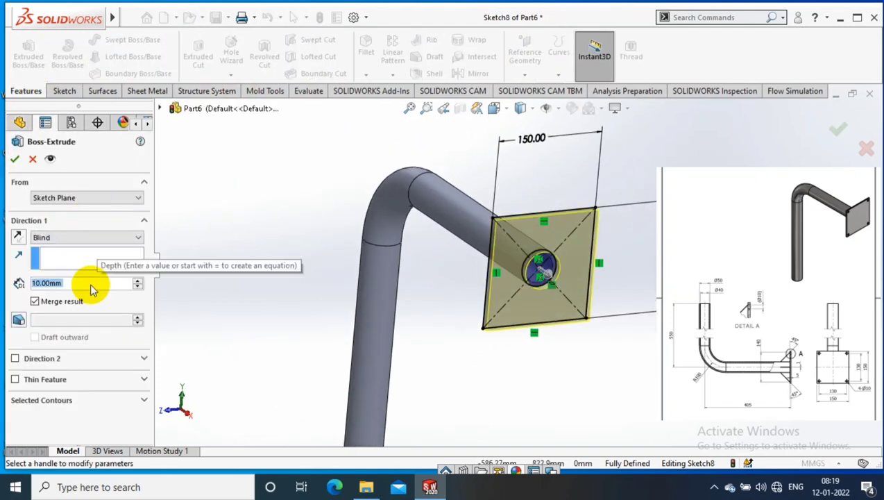
{"action": "type", "text": "5"}
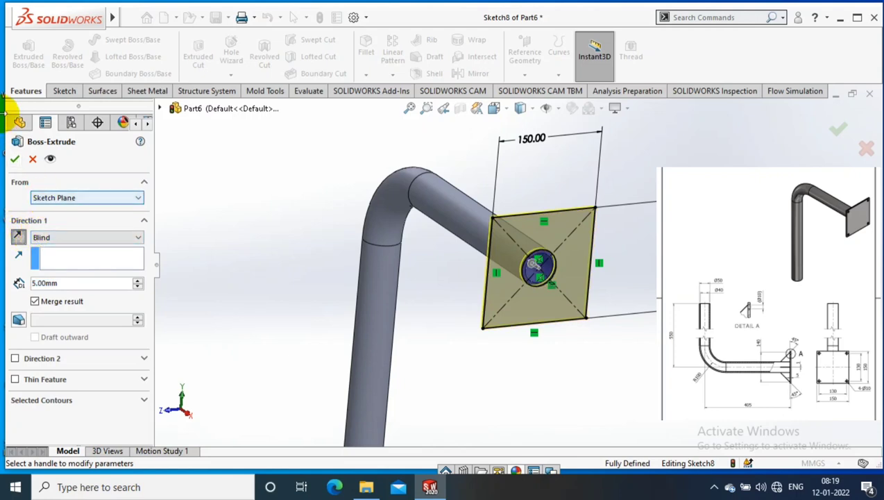
{"action": "left_click", "coordinate": [15, 158]}
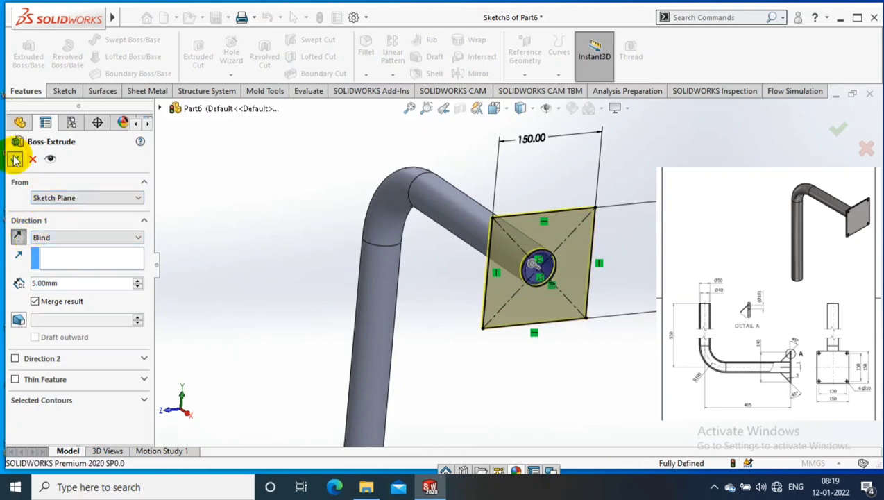
Step: Sketch a centre rectangle on the pipe centre on the plate face, viewed normal
{"action": "right_click", "coordinate": [559, 235]}
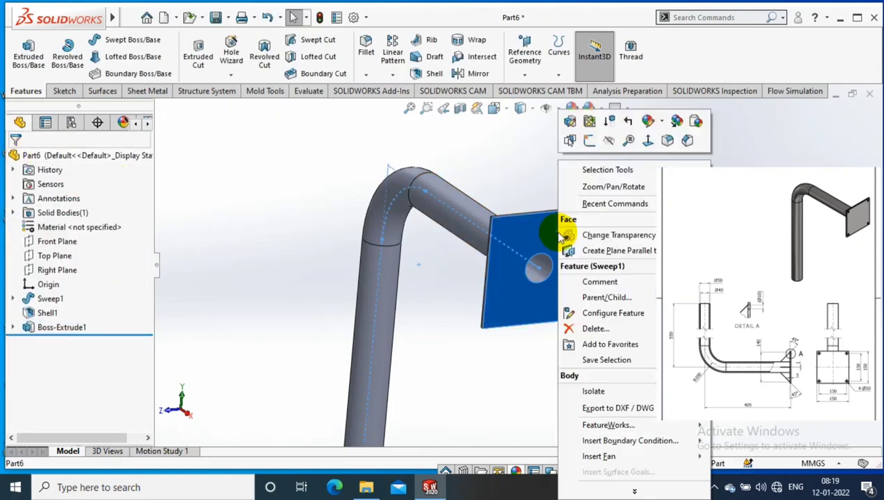
{"action": "left_click", "coordinate": [649, 138]}
{"action": "left_click", "coordinate": [64, 90]}
{"action": "left_click", "coordinate": [23, 52]}
{"action": "left_click", "coordinate": [102, 55]}
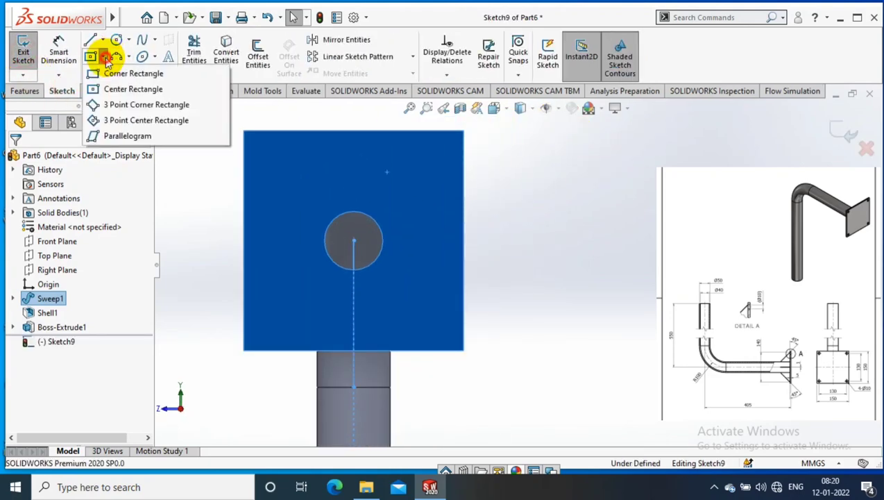
{"action": "left_click", "coordinate": [128, 73]}
{"action": "left_click", "coordinate": [354, 241]}
{"action": "left_click", "coordinate": [414, 312]}
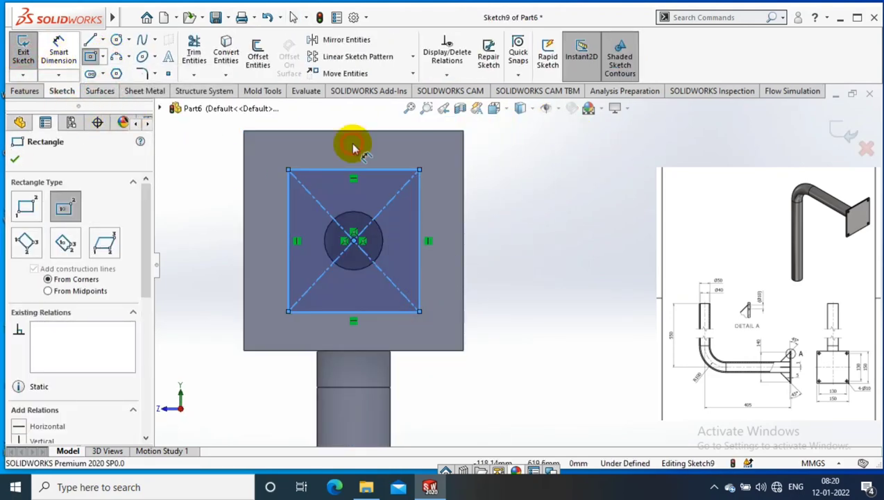
{"action": "key", "text": "Escape"}
Step: Dimension the rectangle's width and height to 130 mm each
{"action": "left_click", "coordinate": [371, 170]}
{"action": "type", "text": "130"}
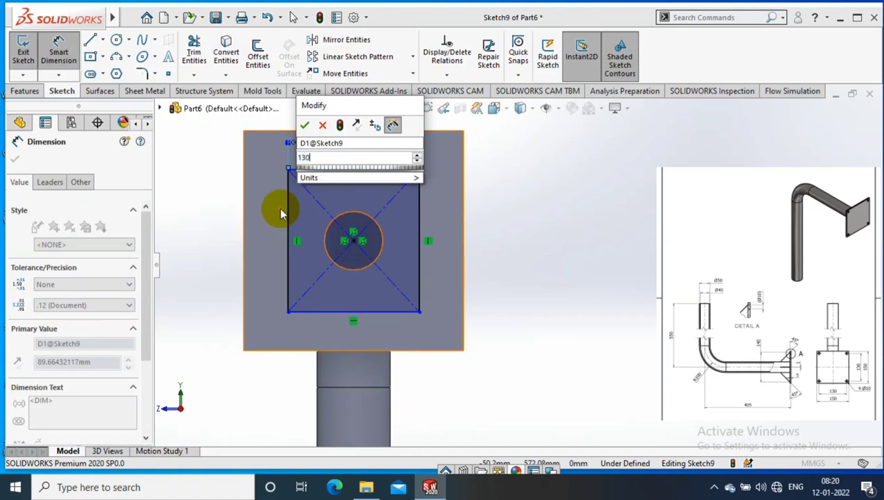
{"action": "key", "text": "Return"}
{"action": "left_click", "coordinate": [449, 218]}
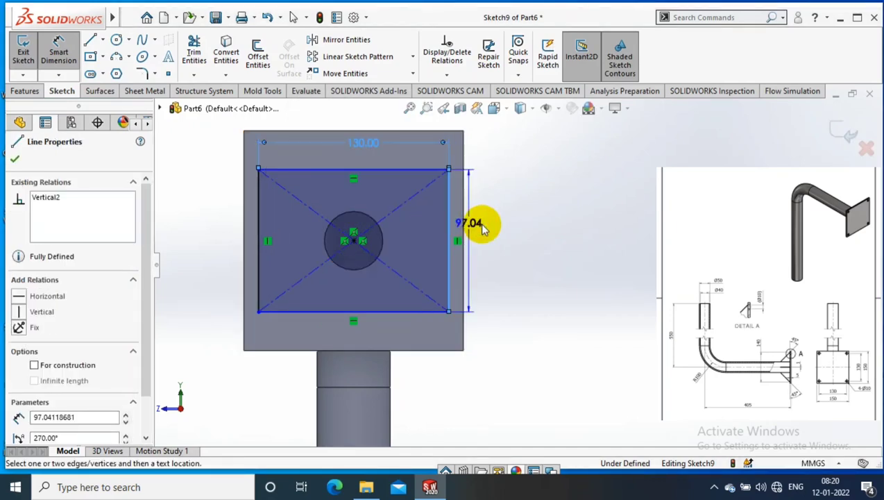
{"action": "left_click", "coordinate": [484, 229]}
{"action": "type", "text": "130"}
{"action": "key", "text": "Return"}
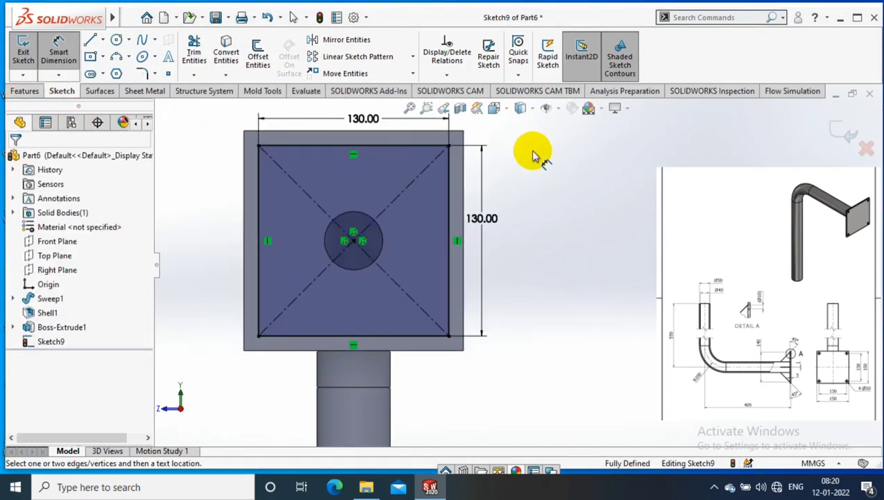
{"action": "key", "text": "Escape"}
Step: Select the square's four edges to check them, then exit the sketch
{"action": "left_click", "coordinate": [420, 146]}
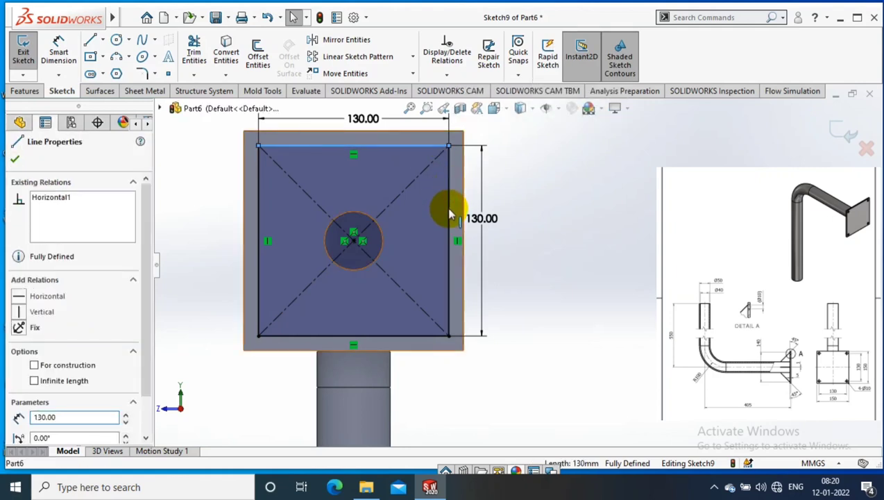
{"action": "left_click", "coordinate": [449, 208], "text": "ctrl"}
{"action": "left_click", "coordinate": [405, 337], "text": "ctrl"}
{"action": "left_click", "coordinate": [257, 259], "text": "ctrl"}
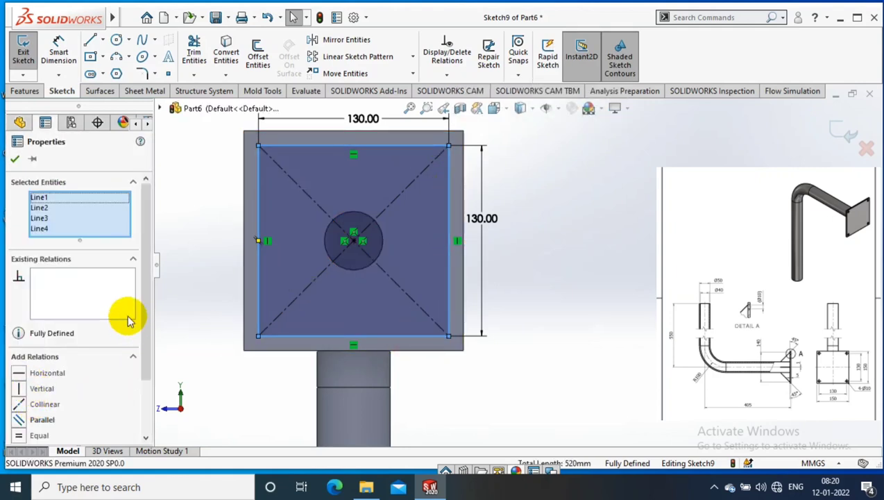
{"action": "left_click_drag", "start_coordinate": [146, 281], "coordinate": [163, 402]}
{"action": "key", "text": "Escape"}
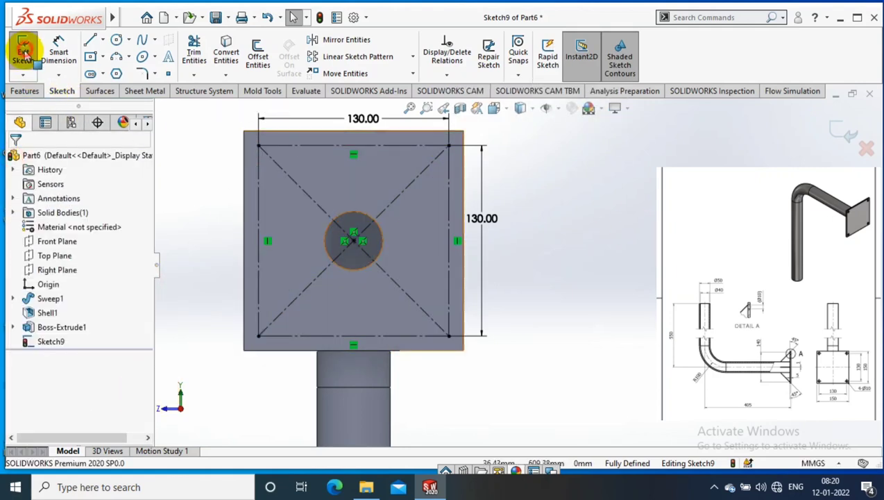
{"action": "left_click", "coordinate": [23, 53]}
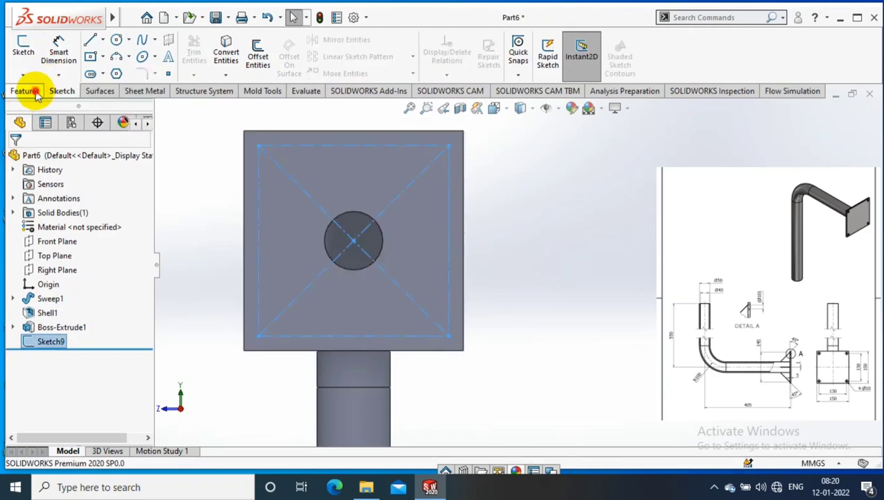
Step: Set up a Hole Wizard straight hole, ANSI Metric drill size Ø10.0, Through All
{"action": "left_click", "coordinate": [27, 90]}
{"action": "left_click", "coordinate": [232, 73]}
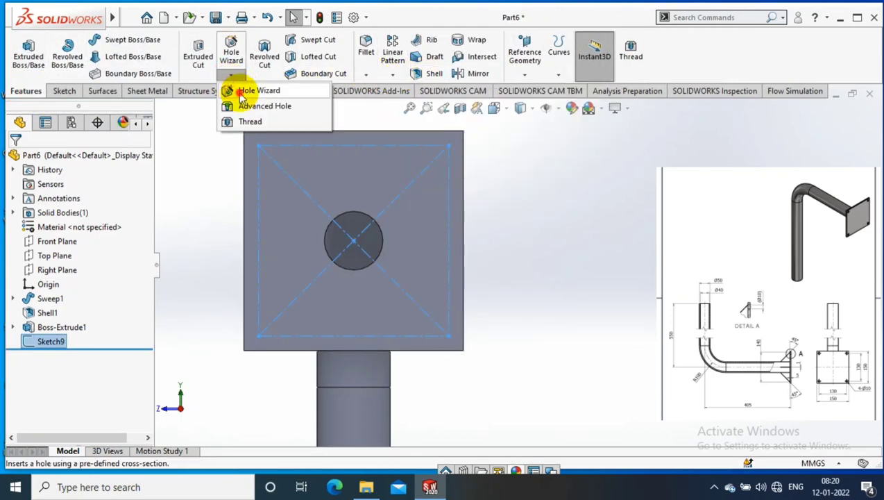
{"action": "left_click", "coordinate": [233, 89]}
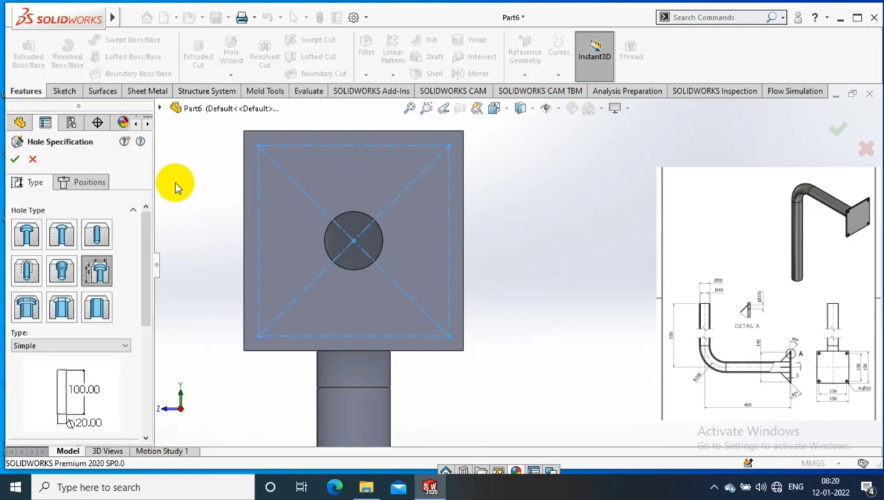
{"action": "left_click", "coordinate": [96, 236]}
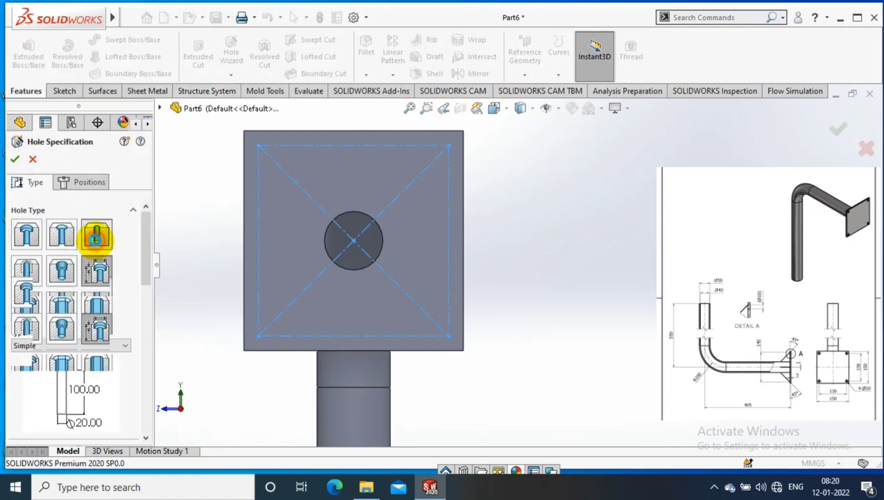
{"action": "scroll", "coordinate": [145, 299], "scroll_direction": "up", "scroll_amount": 1}
{"action": "scroll", "coordinate": [132, 301], "scroll_direction": "down", "scroll_amount": 3}
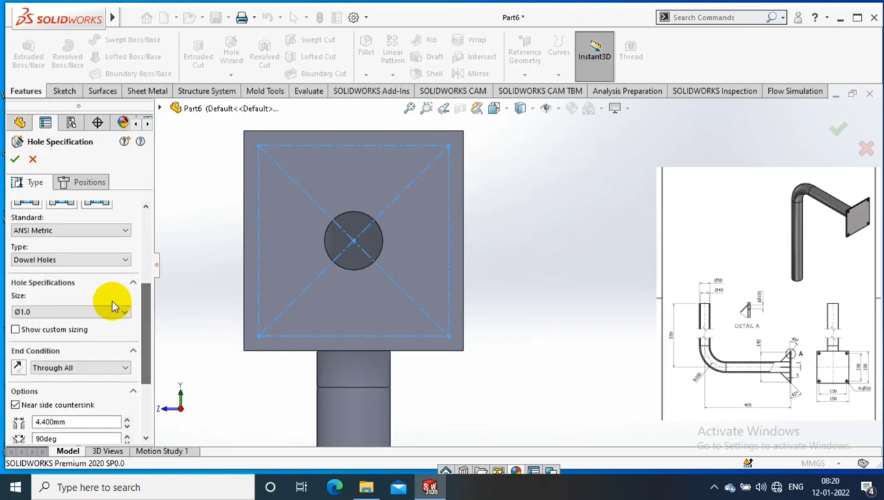
{"action": "left_click", "coordinate": [85, 261]}
{"action": "left_click", "coordinate": [69, 279]}
{"action": "left_click", "coordinate": [70, 312]}
{"action": "scroll", "coordinate": [62, 364], "scroll_direction": "down", "scroll_amount": 10}
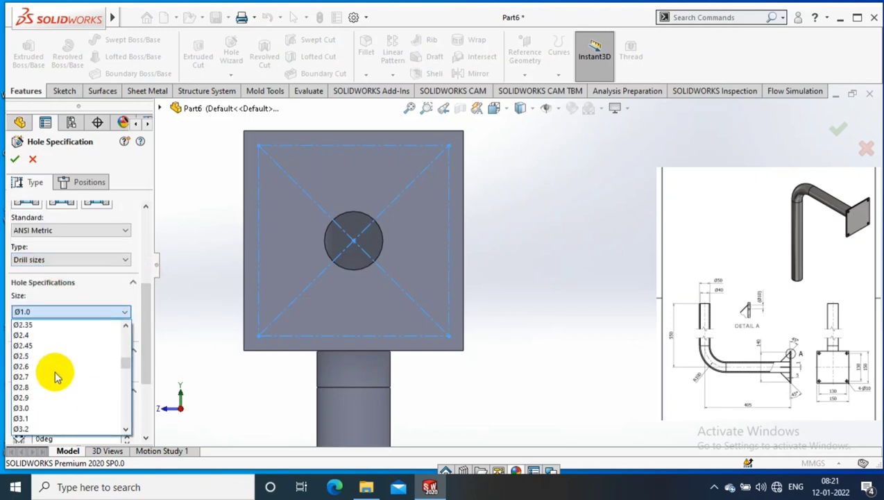
{"action": "scroll", "coordinate": [57, 370], "scroll_direction": "down", "scroll_amount": 10}
{"action": "scroll", "coordinate": [55, 375], "scroll_direction": "down", "scroll_amount": 10}
{"action": "left_click", "coordinate": [53, 381]}
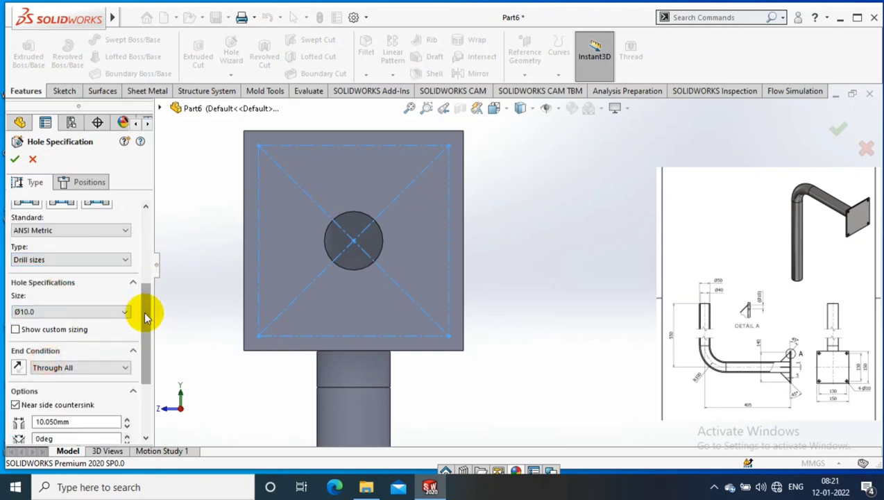
{"action": "left_click", "coordinate": [89, 182]}
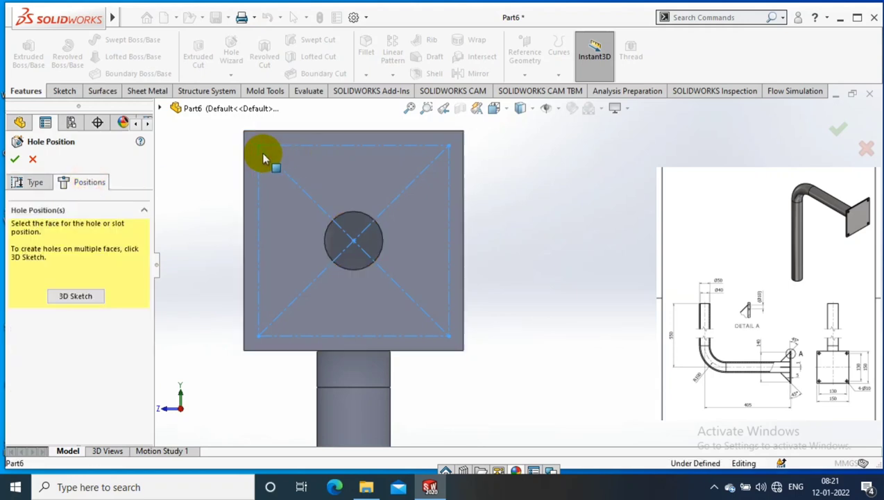
Step: Place the holes at the 130 mm square's corners, removing the stray point, and confirm
{"action": "left_click", "coordinate": [297, 159]}
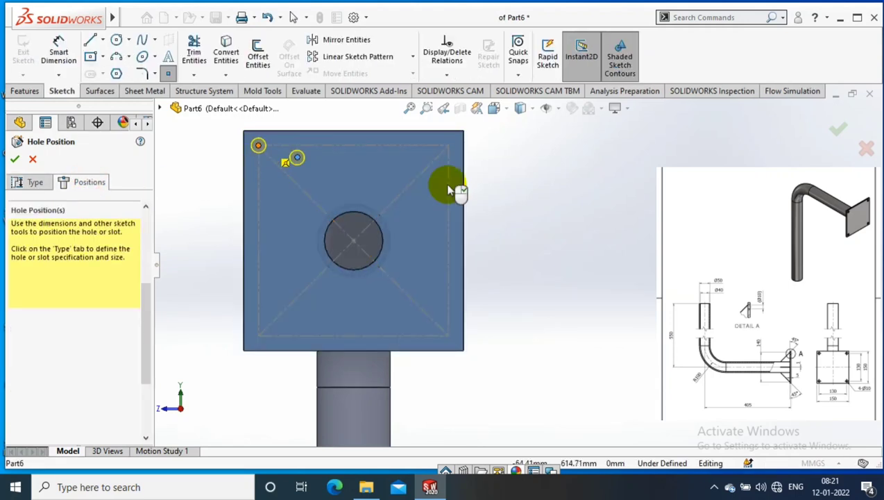
{"action": "left_click", "coordinate": [448, 145]}
{"action": "left_click", "coordinate": [449, 335]}
{"action": "left_click", "coordinate": [258, 336]}
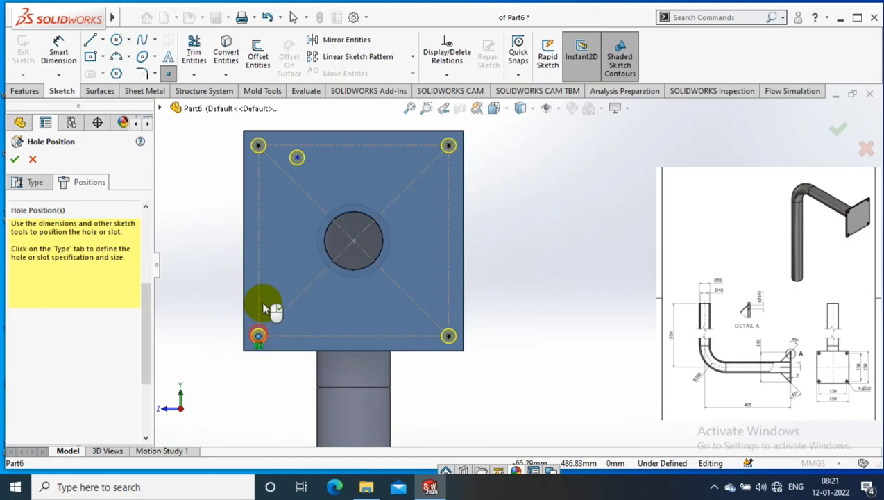
{"action": "left_click", "coordinate": [296, 158]}
{"action": "key", "text": "Delete"}
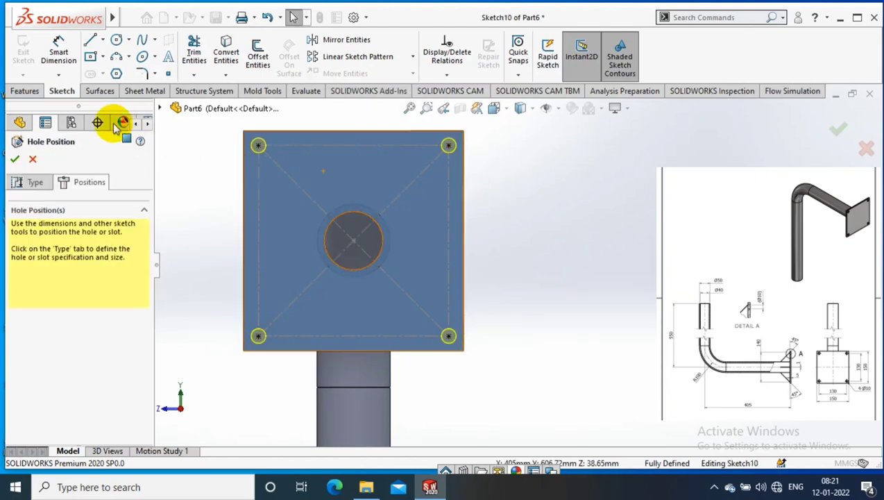
{"action": "left_click", "coordinate": [16, 160]}
{"action": "scroll", "coordinate": [555, 264], "scroll_direction": "up", "scroll_amount": 3}
{"action": "middle_click_drag", "start_coordinate": [539, 259], "coordinate": [604, 309]}
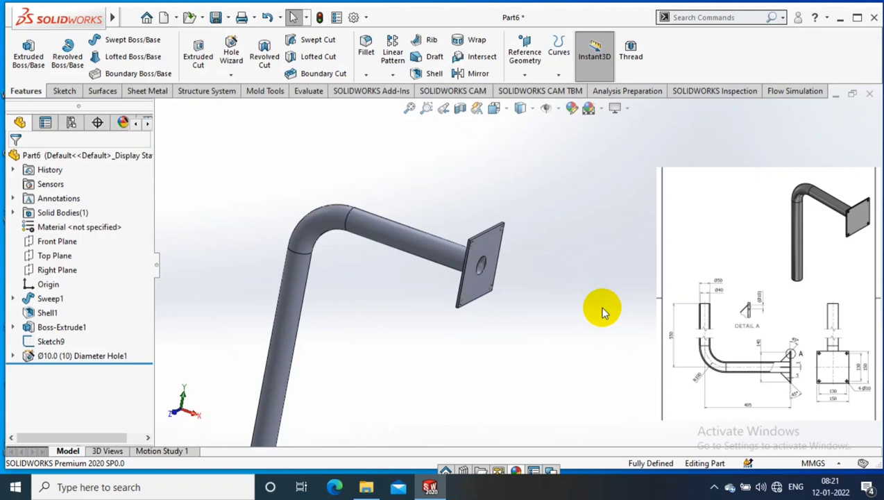
Step: Turn the view normal to the Front Plane and show hidden edges as dashed lines
{"action": "left_click", "coordinate": [49, 240]}
{"action": "right_click", "coordinate": [47, 243]}
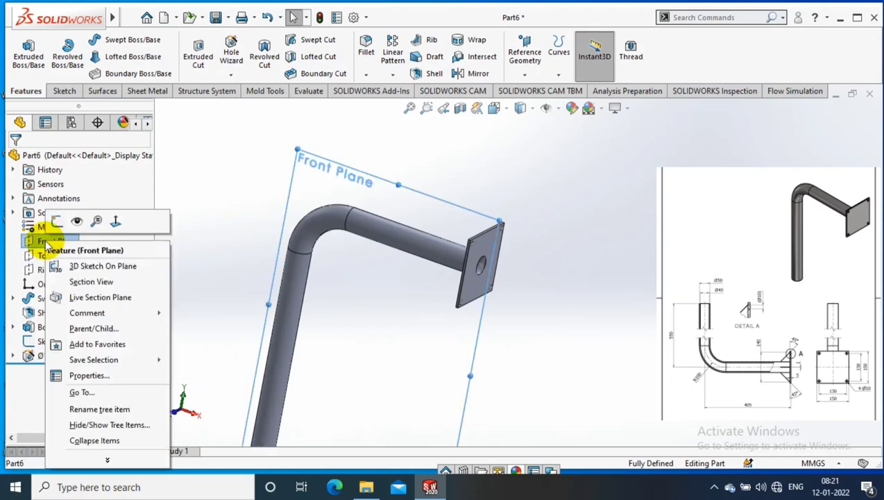
{"action": "left_click", "coordinate": [115, 220]}
{"action": "scroll", "coordinate": [621, 167], "scroll_direction": "down", "scroll_amount": 5}
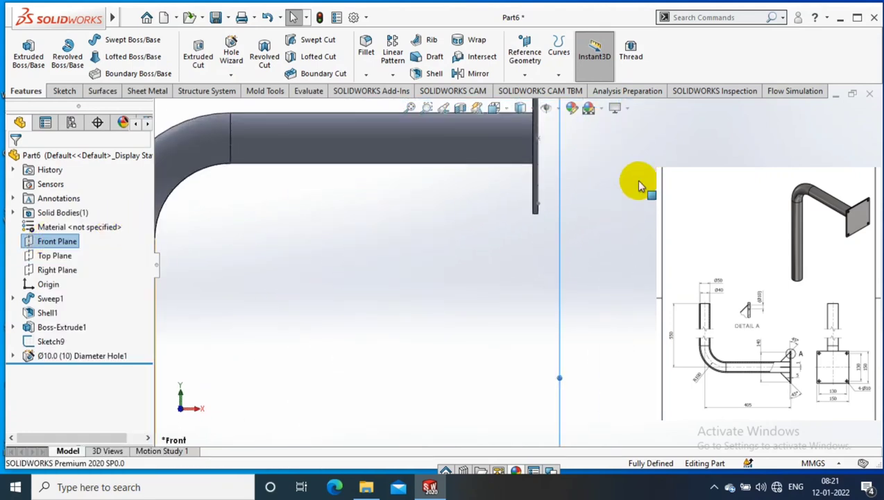
{"action": "left_click", "coordinate": [520, 107]}
{"action": "left_click", "coordinate": [521, 161]}
{"action": "scroll", "coordinate": [552, 166], "scroll_direction": "up", "scroll_amount": 3}
{"action": "scroll", "coordinate": [337, 142], "scroll_direction": "down", "scroll_amount": 4}
Step: Draw a construction centerline down from the diagonal line's lower end
{"action": "left_click", "coordinate": [64, 91]}
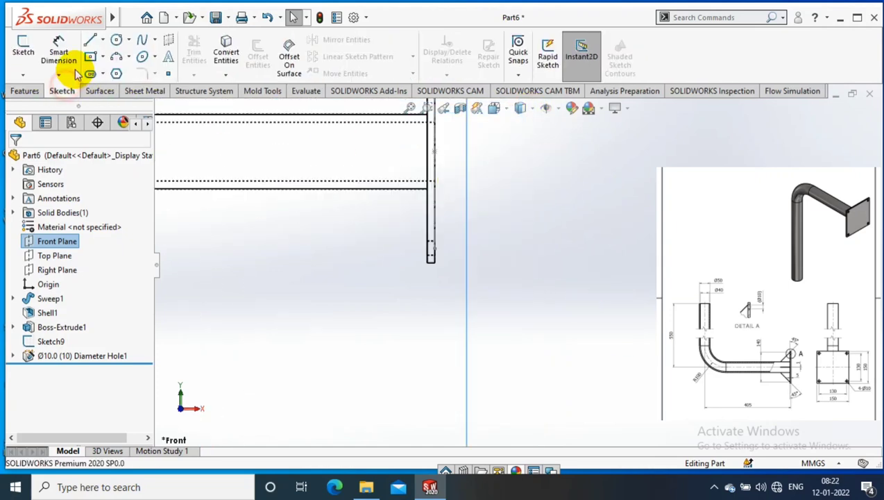
{"action": "left_click", "coordinate": [90, 39]}
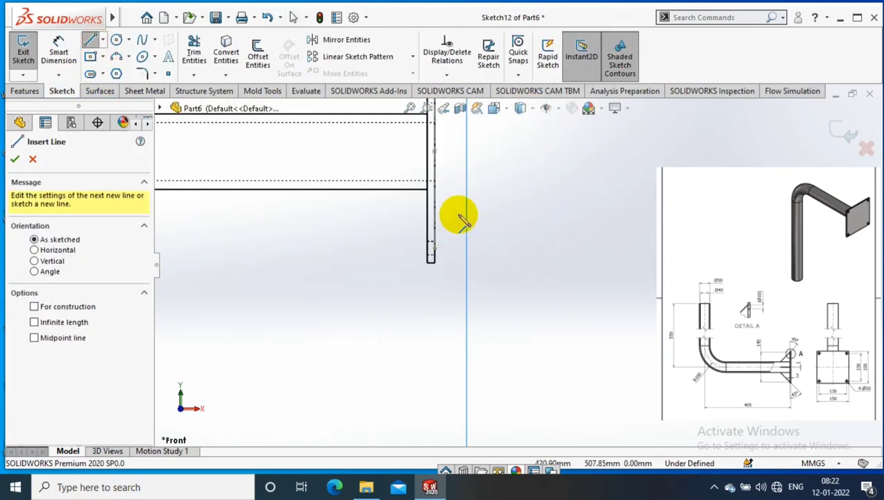
{"action": "left_click", "coordinate": [430, 254]}
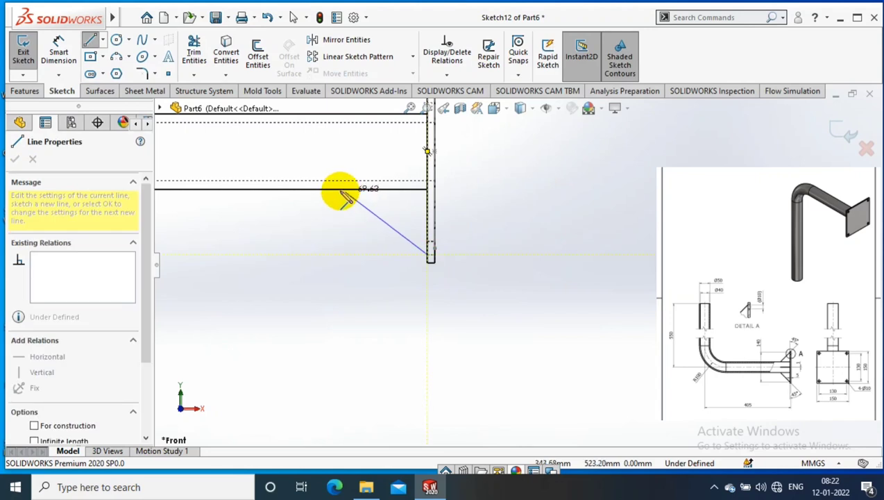
{"action": "key", "text": "Escape"}
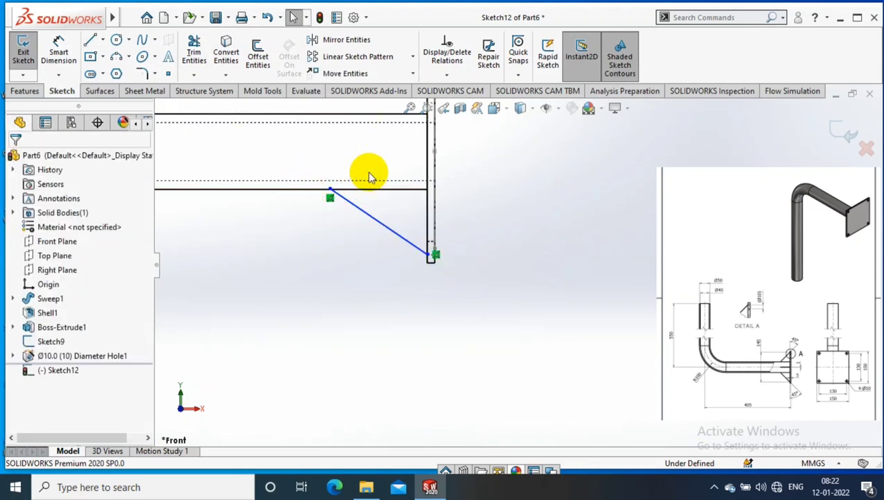
{"action": "left_click", "coordinate": [102, 39]}
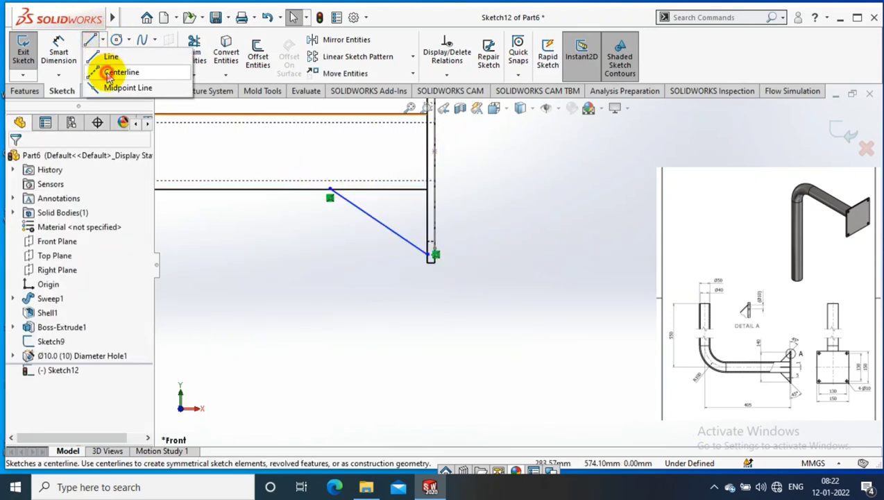
{"action": "left_click", "coordinate": [109, 73]}
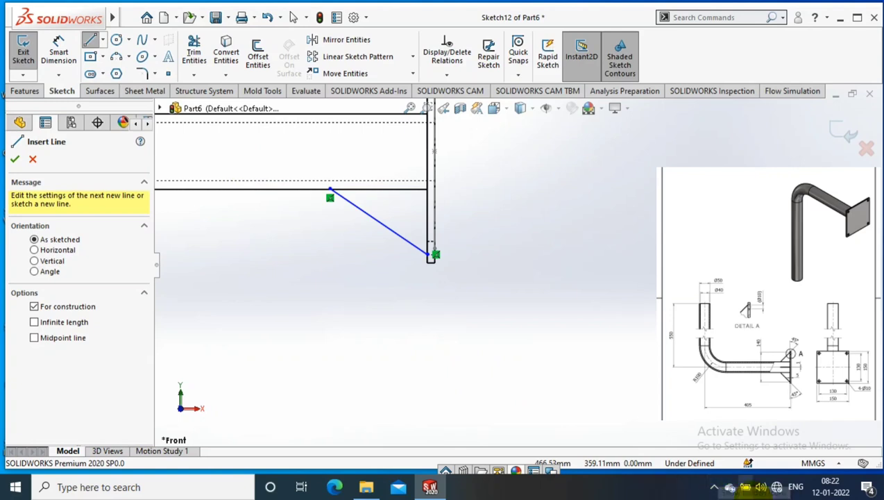
{"action": "left_click", "coordinate": [435, 342]}
{"action": "key", "text": "Escape"}
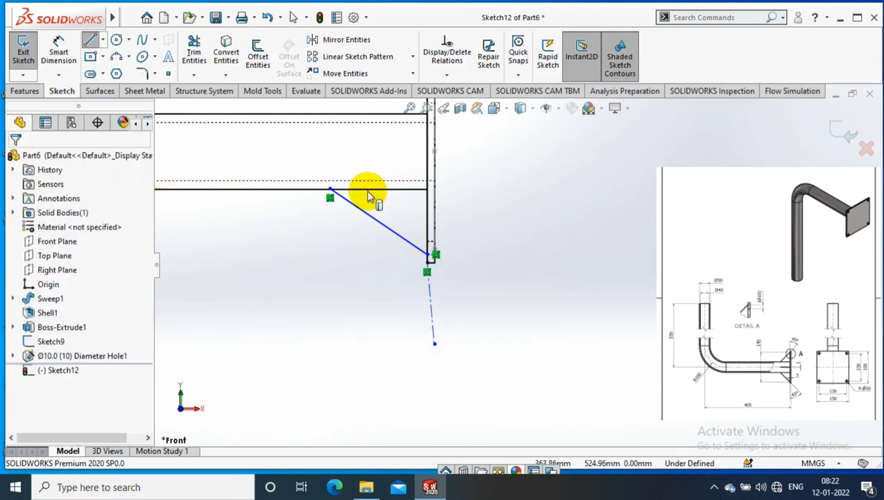
Step: Give the new centerline a Vertical relation
{"action": "left_click", "coordinate": [59, 56]}
{"action": "left_click", "coordinate": [389, 241]}
{"action": "key", "text": "Escape"}
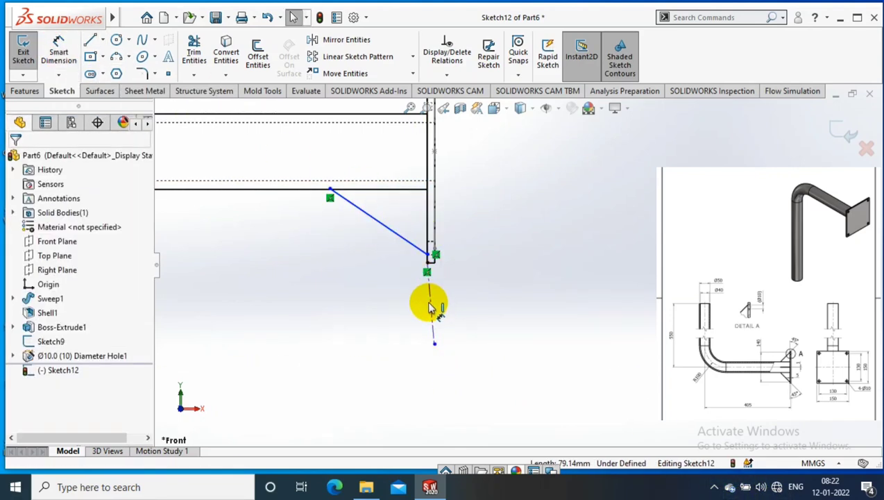
{"action": "left_click", "coordinate": [430, 299]}
{"action": "left_click", "coordinate": [517, 292]}
{"action": "left_click", "coordinate": [429, 299]}
{"action": "left_click", "coordinate": [41, 311]}
{"action": "left_click", "coordinate": [351, 178]}
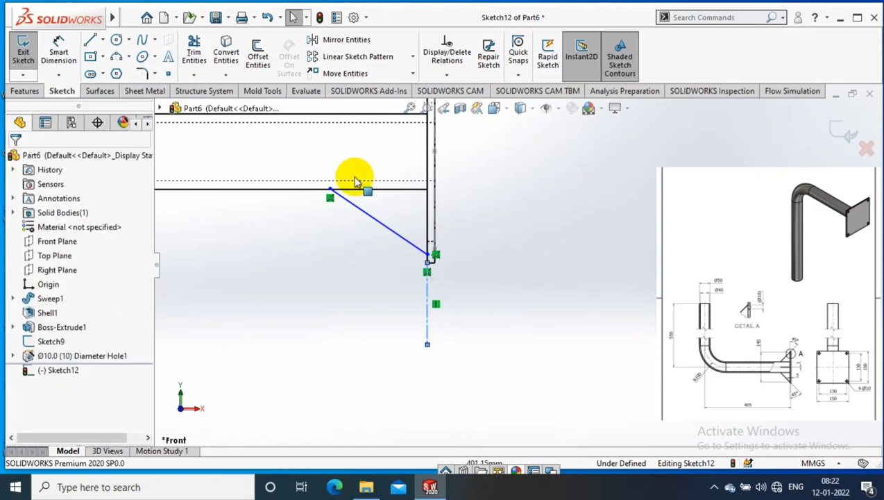
{"action": "left_click", "coordinate": [431, 306]}
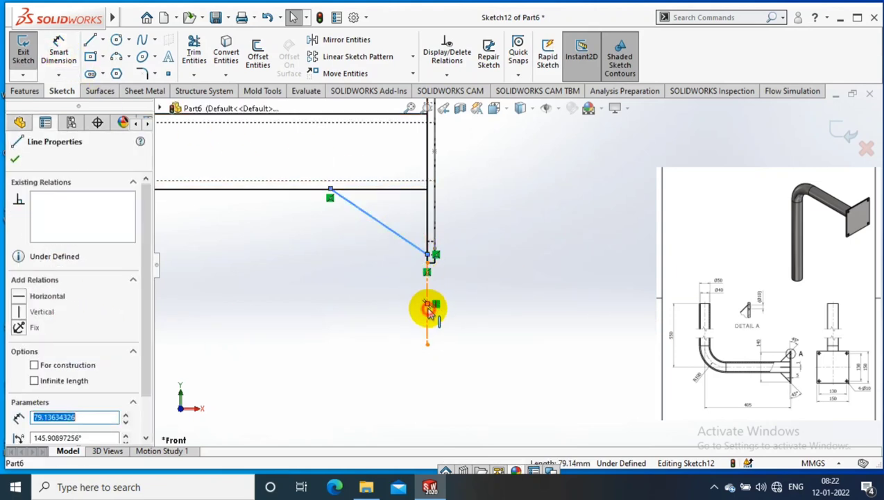
Step: Start an angle dimension between the diagonal line and the centerline
{"action": "left_click", "coordinate": [59, 50]}
{"action": "left_click", "coordinate": [59, 50]}
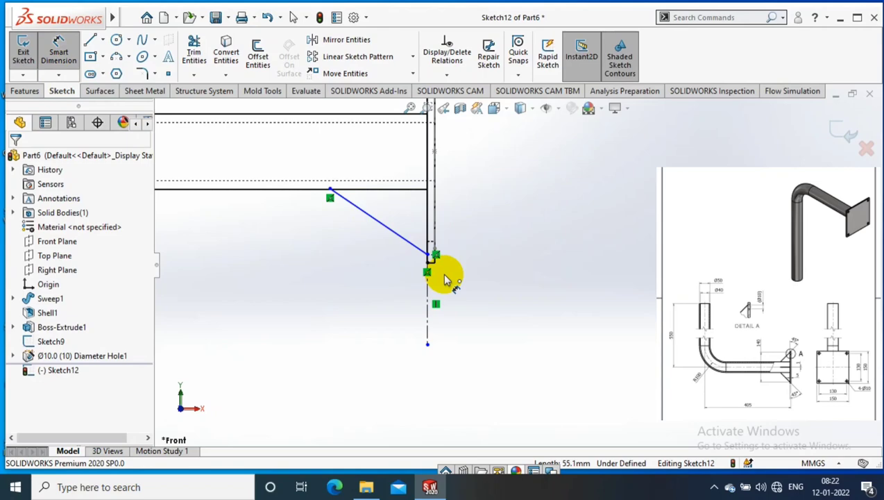
{"action": "left_click", "coordinate": [431, 318]}
{"action": "left_click", "coordinate": [460, 305]}
Step: Set the diagonal-to-centerline angle to 45°
{"action": "type", "text": "45"}
{"action": "key", "text": "Return"}
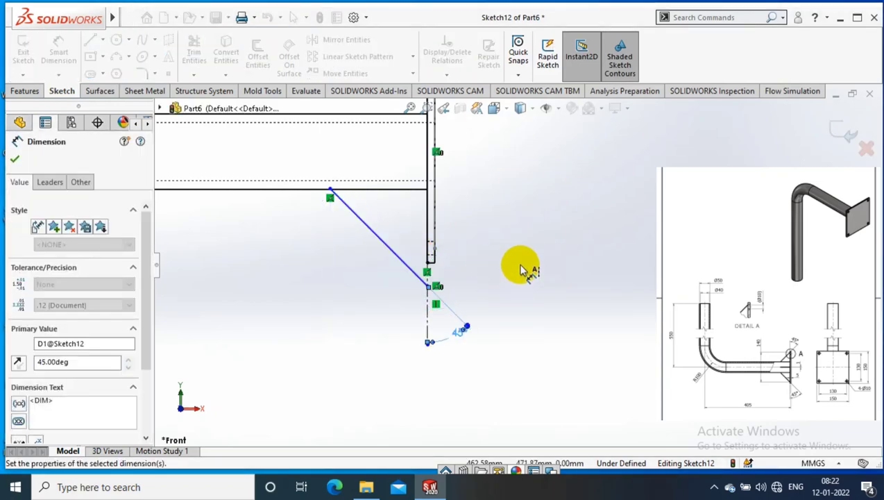
{"action": "left_click", "coordinate": [522, 269]}
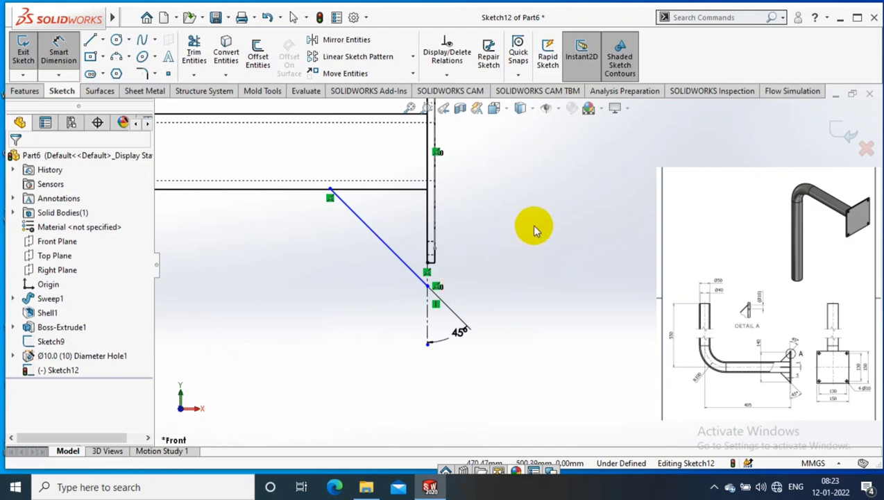
{"action": "key", "text": "Escape"}
{"action": "scroll", "coordinate": [533, 227], "scroll_direction": "down", "scroll_amount": 2}
Step: Dimension the diagonal's lower endpoint 5.00 from the corner below it
{"action": "left_click", "coordinate": [361, 287]}
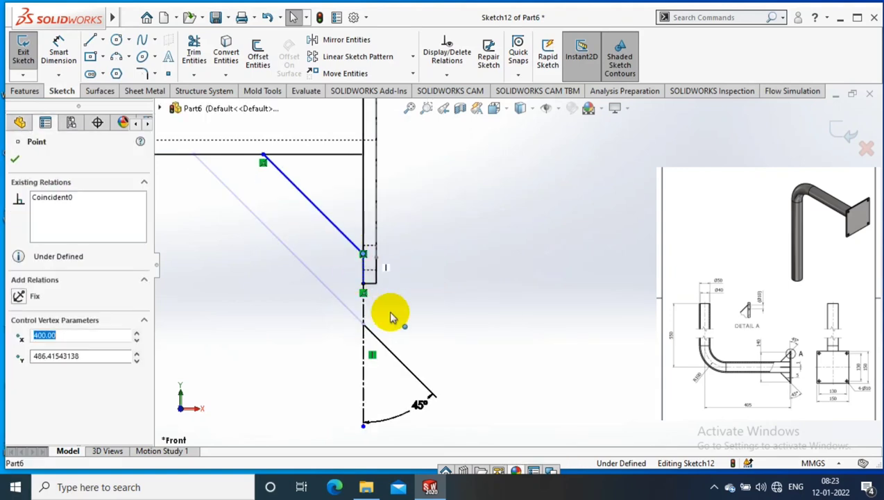
{"action": "scroll", "coordinate": [395, 310], "scroll_direction": "up", "scroll_amount": 1}
{"action": "left_click", "coordinate": [58, 52]}
{"action": "left_click", "coordinate": [374, 251]}
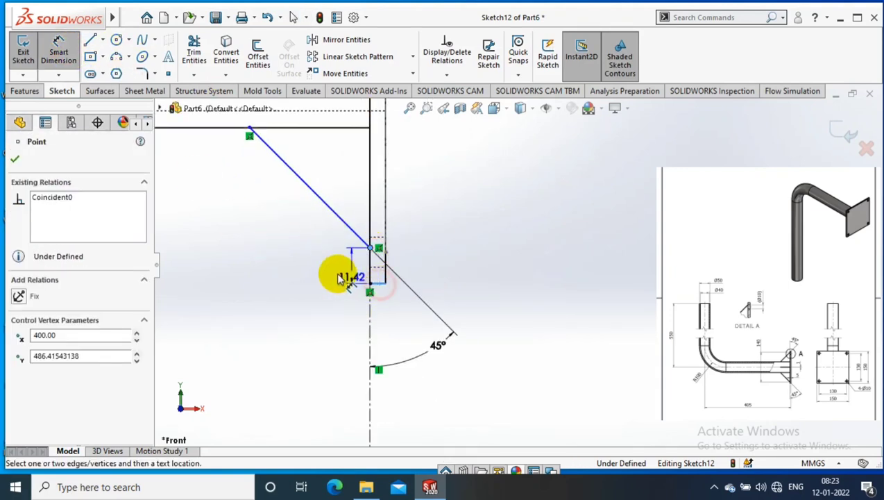
{"action": "left_click", "coordinate": [370, 282]}
{"action": "left_click", "coordinate": [337, 277]}
{"action": "type", "text": "5"}
{"action": "key", "text": "Return"}
{"action": "left_click", "coordinate": [15, 159]}
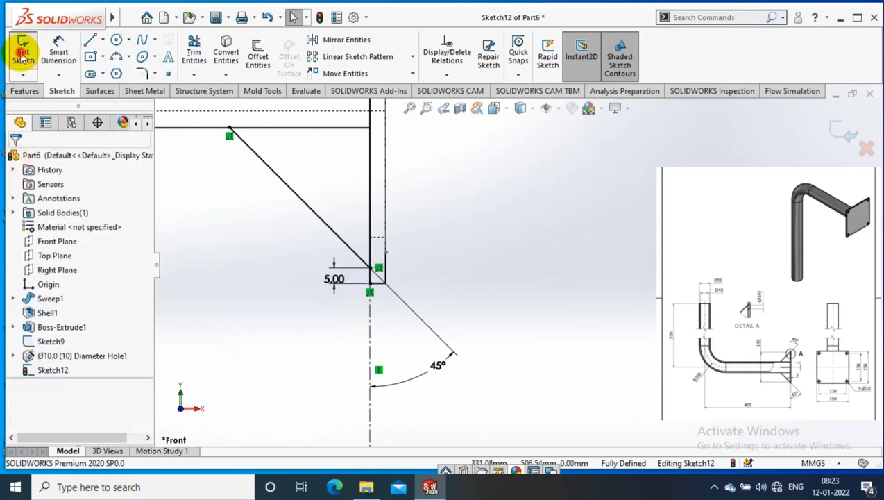
Step: Exit the fully defined rib sketch
{"action": "left_click", "coordinate": [23, 52]}
{"action": "left_click", "coordinate": [25, 91]}
{"action": "left_click", "coordinate": [522, 109]}
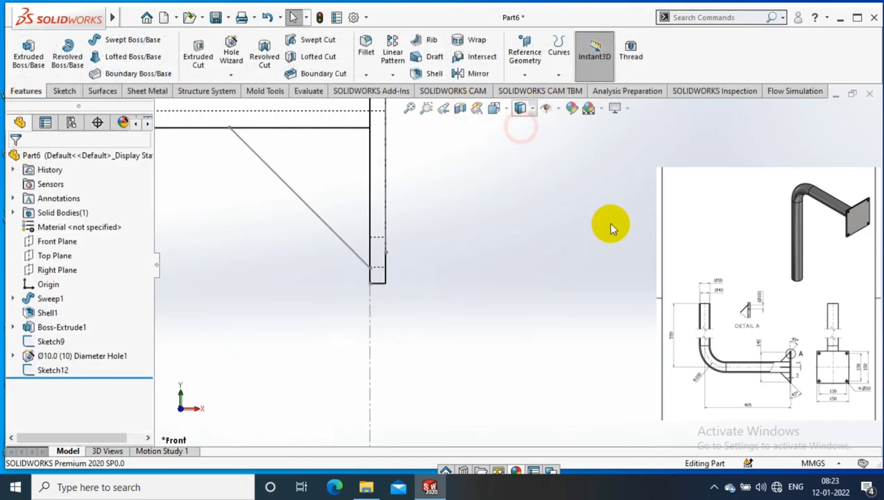
Step: Create Rib1 from the diagonal sketch line with 1.00 mm thickness
{"action": "left_click", "coordinate": [423, 40]}
{"action": "left_click", "coordinate": [338, 234]}
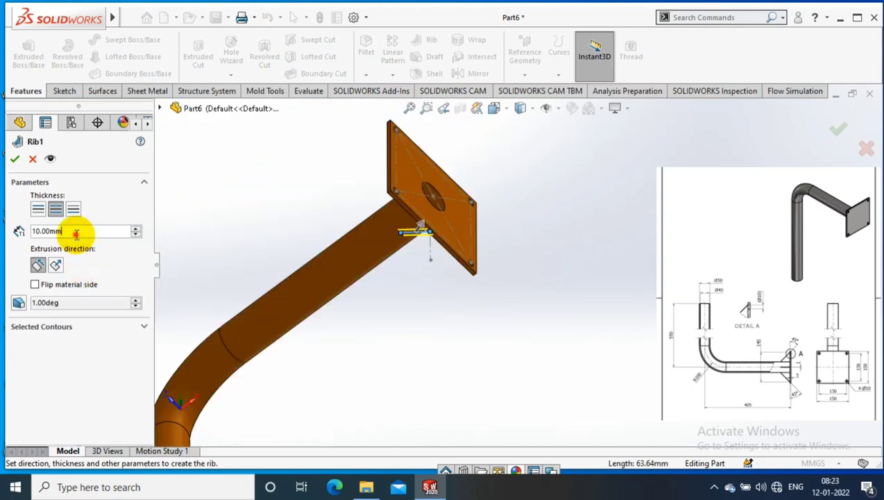
{"action": "type", "text": "1"}
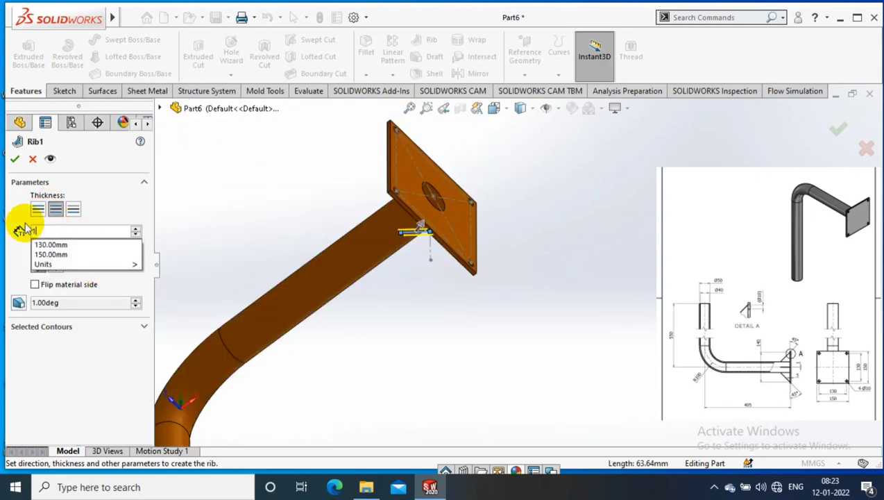
{"action": "left_click", "coordinate": [16, 159]}
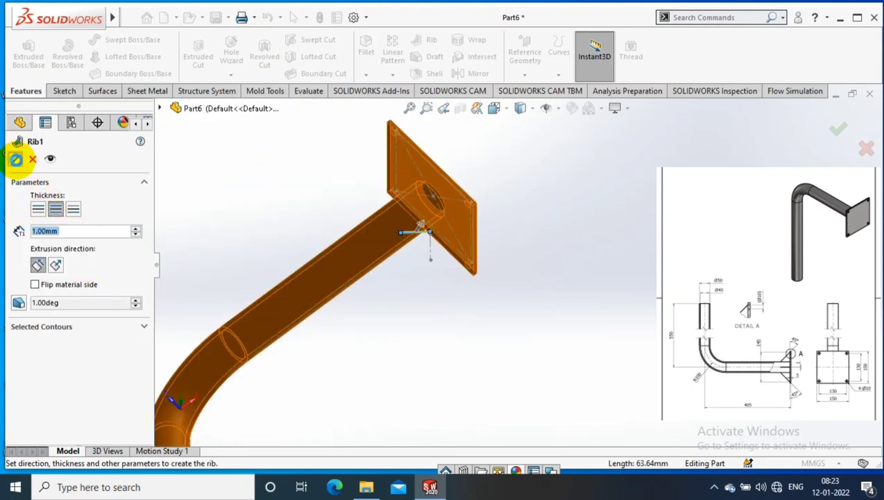
{"action": "mouse_move", "coordinate": [292, 192]}
{"action": "middle_mouse_down"}
{"action": "mouse_move", "coordinate": [519, 266]}
{"action": "mouse_move", "coordinate": [448, 365]}
{"action": "mouse_move", "coordinate": [529, 324]}
{"action": "middle_mouse_up"}
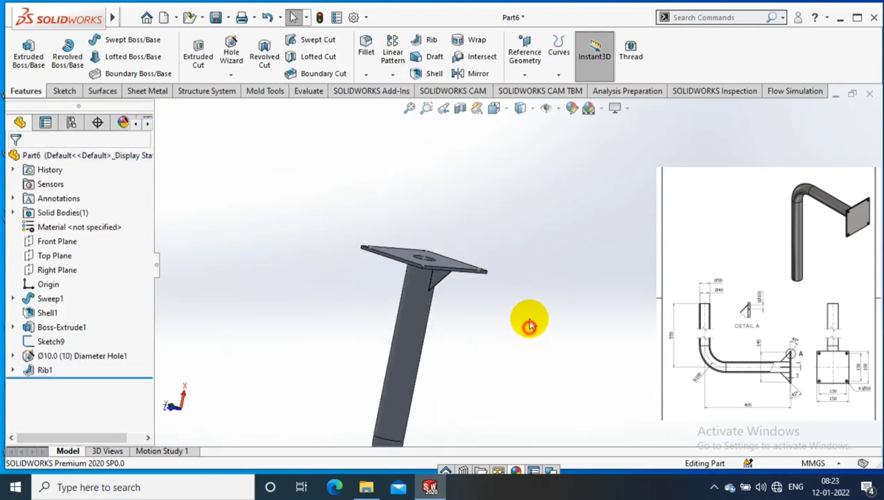
Step: Circular-pattern Rib1 into 4 equally spaced instances around the pipe's round face
{"action": "left_click", "coordinate": [393, 74]}
{"action": "left_click", "coordinate": [427, 102]}
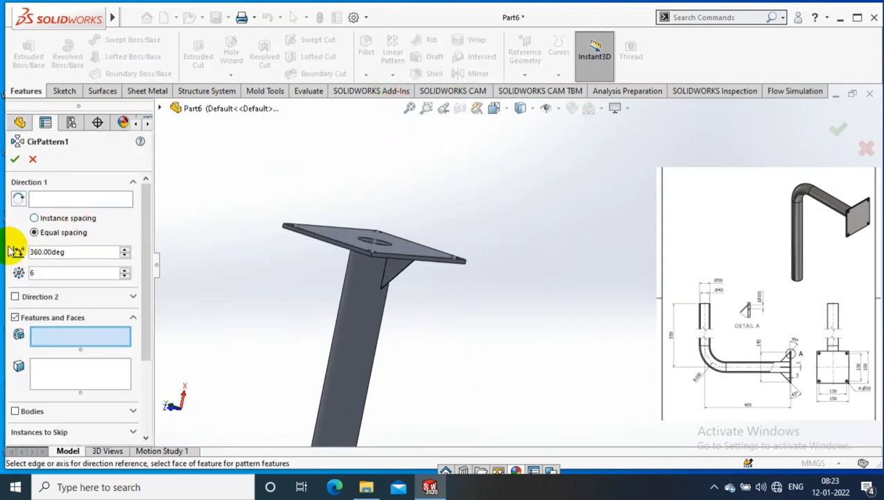
{"action": "left_click", "coordinate": [365, 296]}
{"action": "left_click", "coordinate": [98, 335]}
{"action": "left_click", "coordinate": [400, 274]}
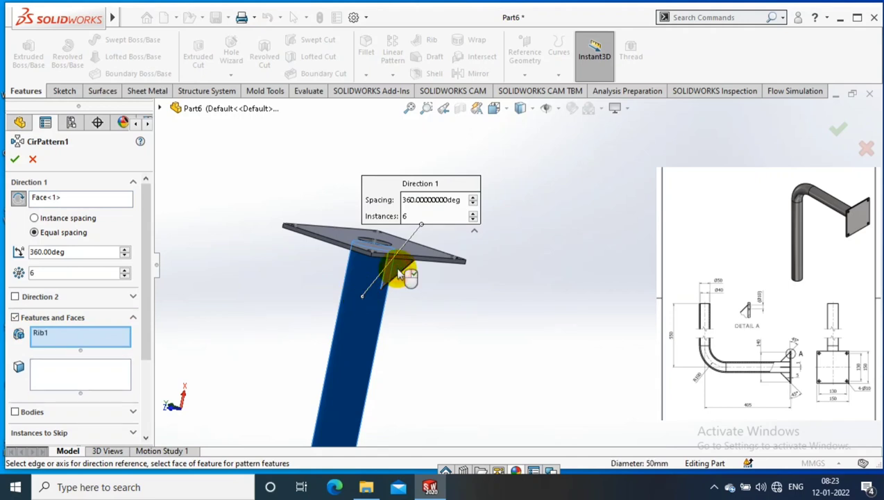
{"action": "type", "text": "4"}
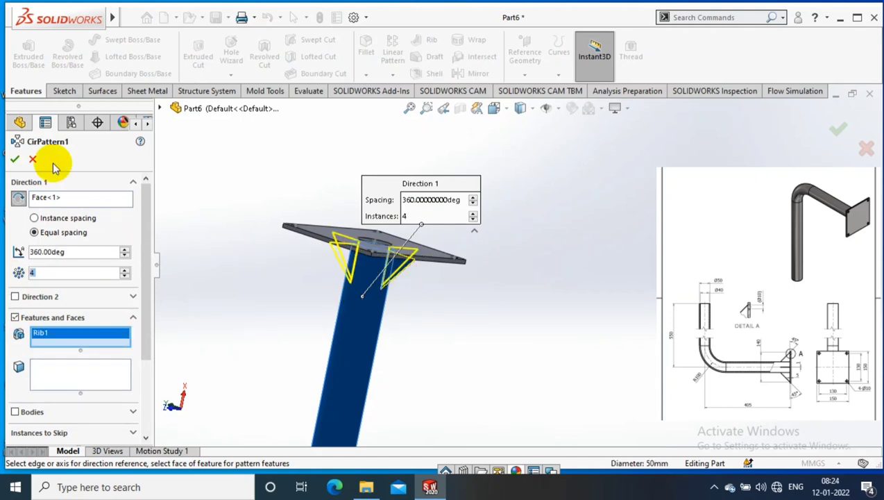
{"action": "key", "text": "Return"}
{"action": "mouse_move", "coordinate": [511, 310]}
{"action": "middle_mouse_down"}
{"action": "mouse_move", "coordinate": [588, 287]}
{"action": "mouse_move", "coordinate": [490, 280]}
{"action": "mouse_move", "coordinate": [405, 231]}
{"action": "mouse_move", "coordinate": [549, 375]}
{"action": "mouse_move", "coordinate": [501, 295]}
{"action": "middle_mouse_up"}
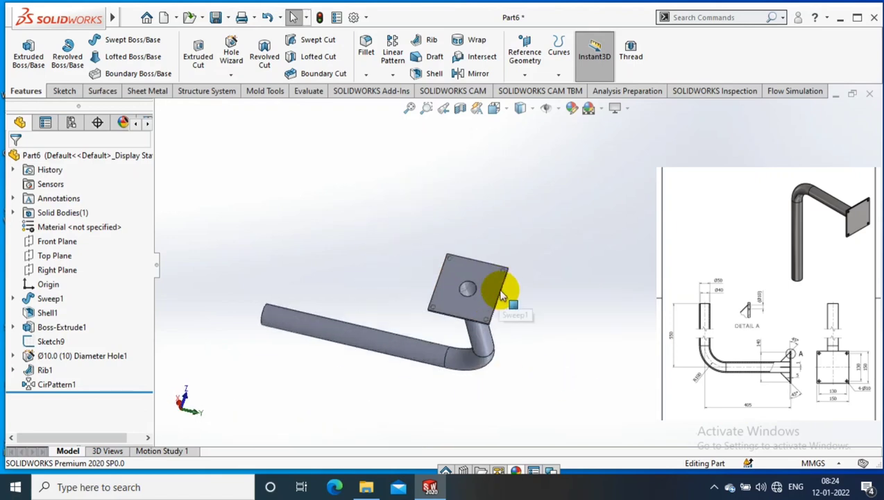
{"action": "scroll", "coordinate": [501, 295], "scroll_direction": "down", "scroll_amount": 5}
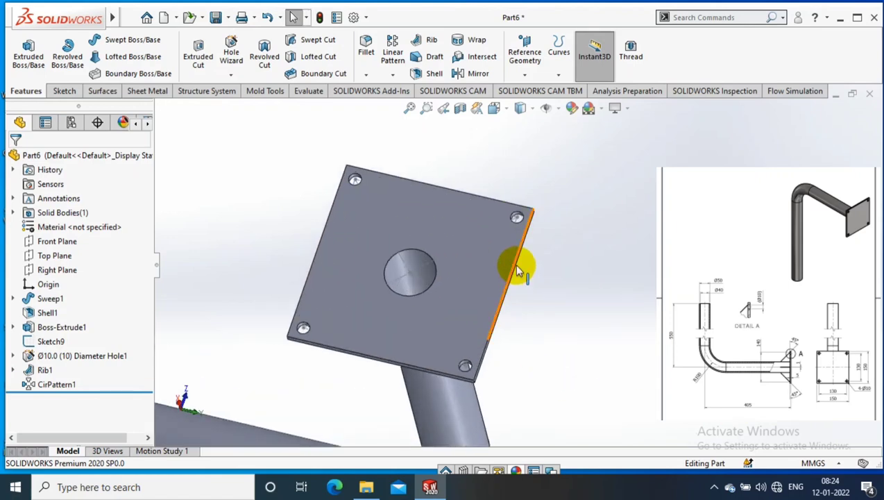
{"action": "scroll", "coordinate": [517, 267], "scroll_direction": "up", "scroll_amount": 5}
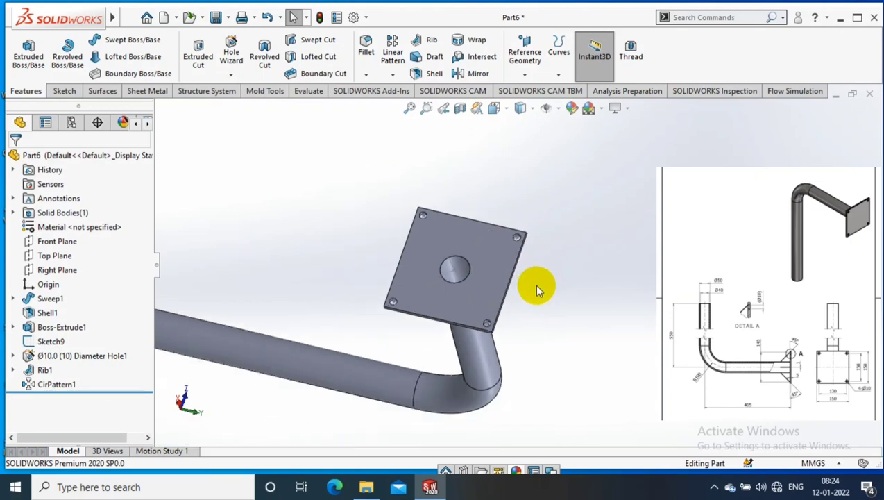
{"action": "mouse_move", "coordinate": [534, 284]}
{"action": "middle_mouse_down"}
{"action": "mouse_move", "coordinate": [528, 254]}
{"action": "mouse_move", "coordinate": [547, 346]}
{"action": "mouse_move", "coordinate": [540, 169]}
{"action": "middle_mouse_up"}
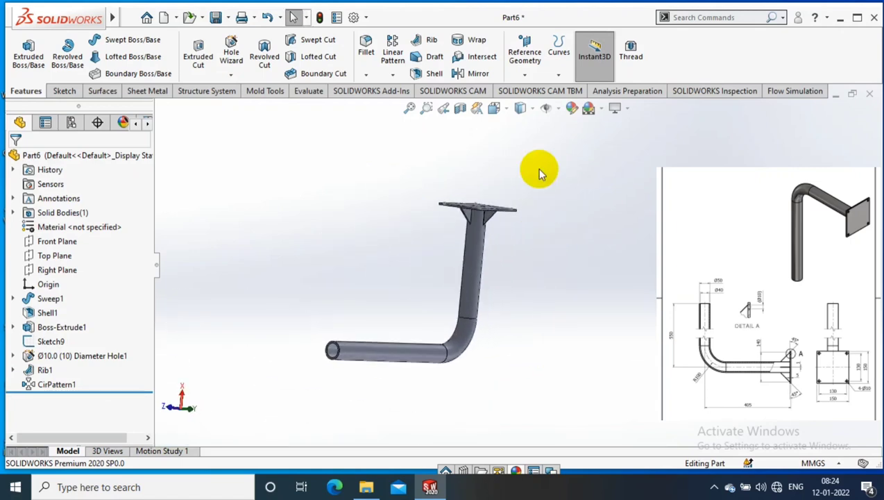
Step: Apply a teal appearance to the whole part, then orbit to view the ribs
{"action": "left_click", "coordinate": [545, 111]}
{"action": "right_click", "coordinate": [486, 240]}
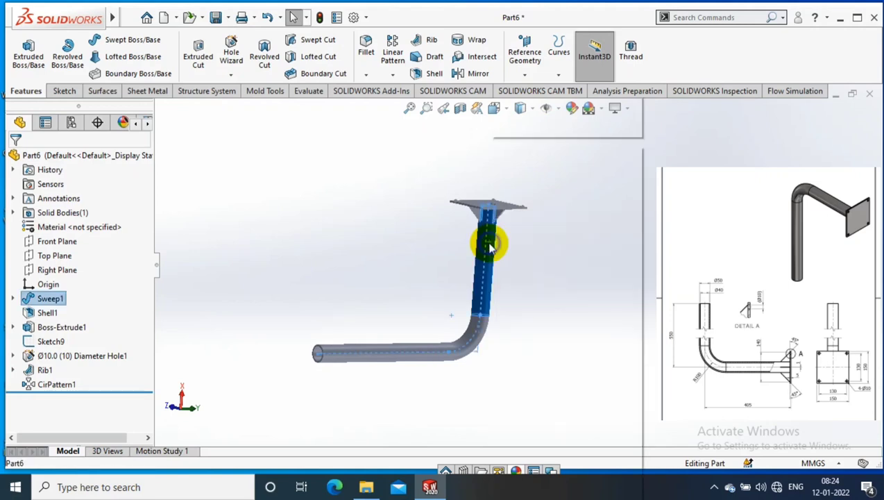
{"action": "left_click", "coordinate": [593, 111]}
{"action": "left_click", "coordinate": [614, 165]}
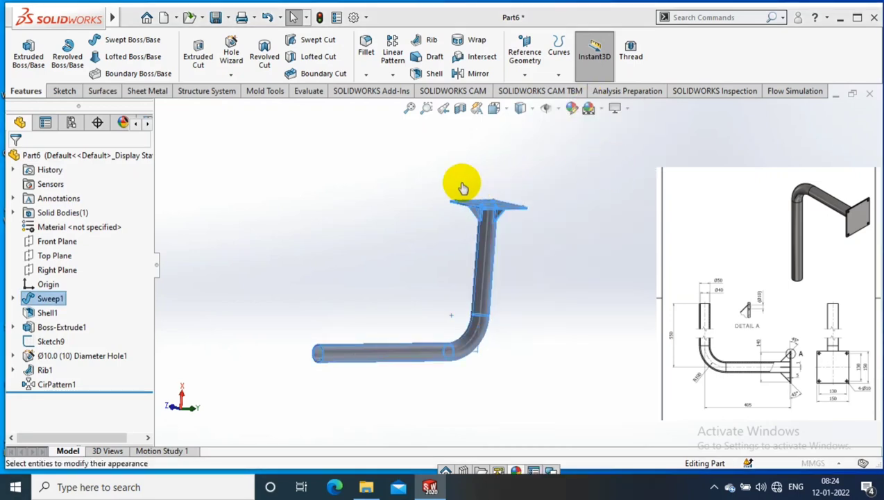
{"action": "left_click", "coordinate": [73, 420]}
{"action": "left_click", "coordinate": [15, 158]}
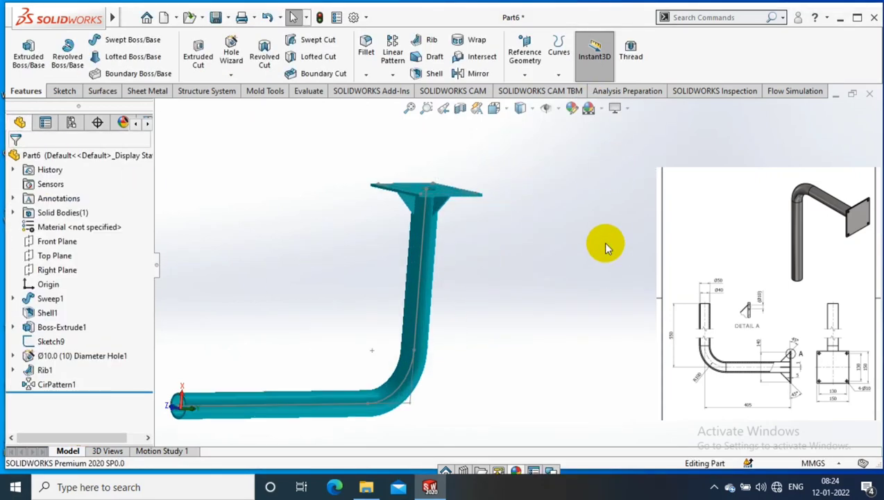
{"action": "right_click", "coordinate": [424, 233]}
{"action": "middle_click_drag", "start_coordinate": [571, 240], "coordinate": [460, 222]}
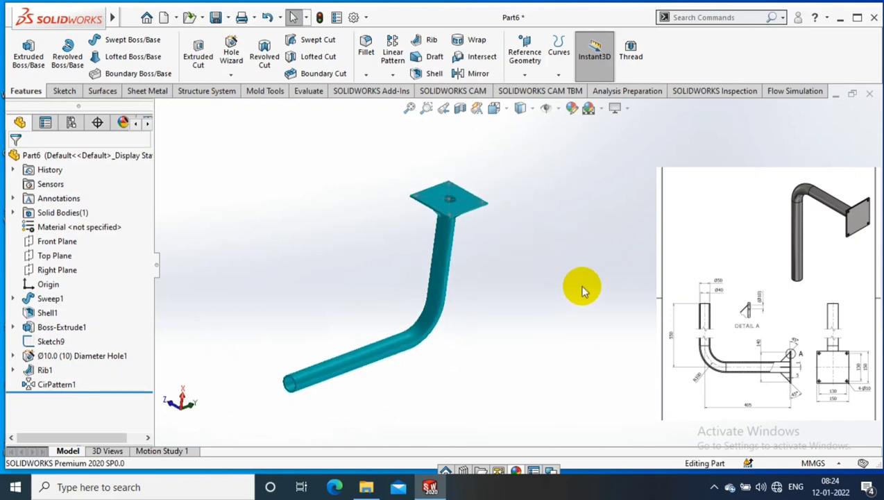
{"action": "left_click", "coordinate": [498, 200]}
{"action": "mouse_move", "coordinate": [498, 205]}
{"action": "middle_mouse_down"}
{"action": "mouse_move", "coordinate": [499, 295]}
{"action": "mouse_move", "coordinate": [367, 422]}
{"action": "mouse_move", "coordinate": [613, 138]}
{"action": "middle_mouse_up"}
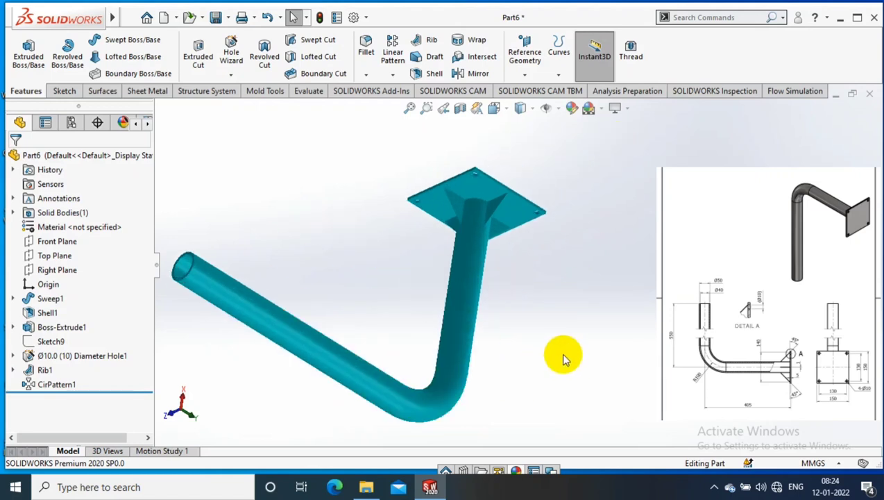